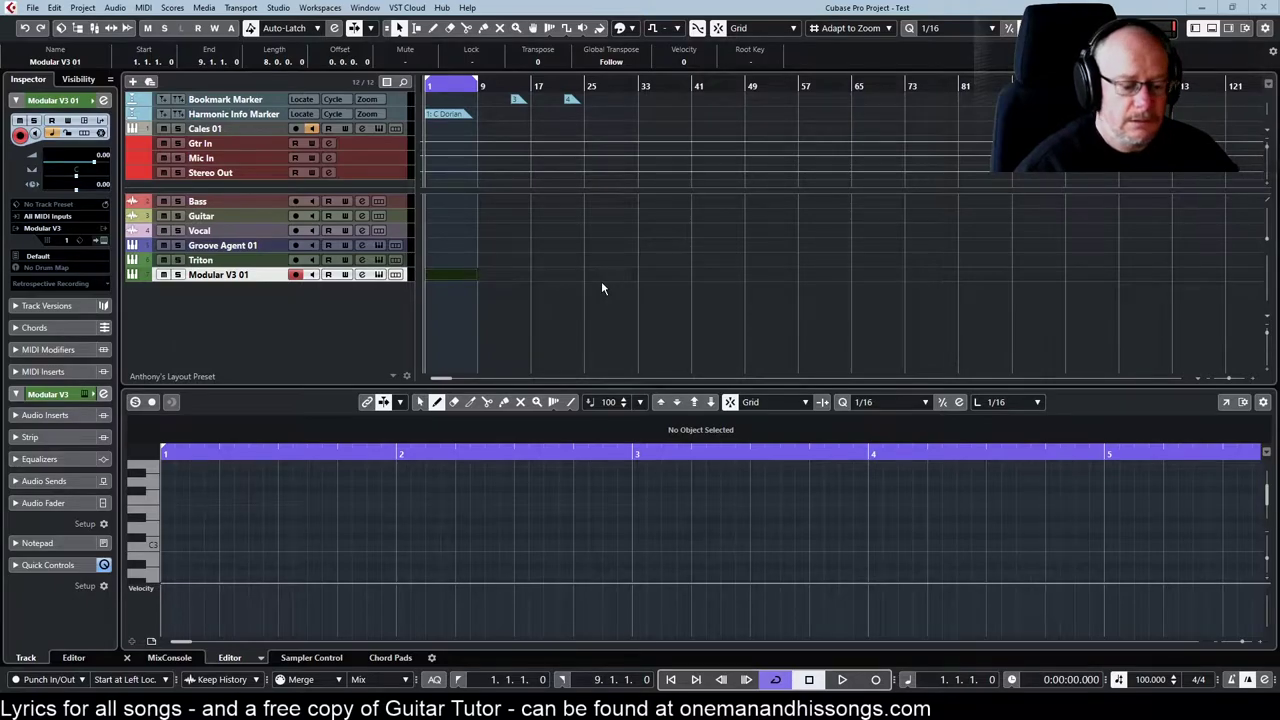
Start recording a new take on the Modular V3 01 track with numpad *.
key(KP_Multiply)
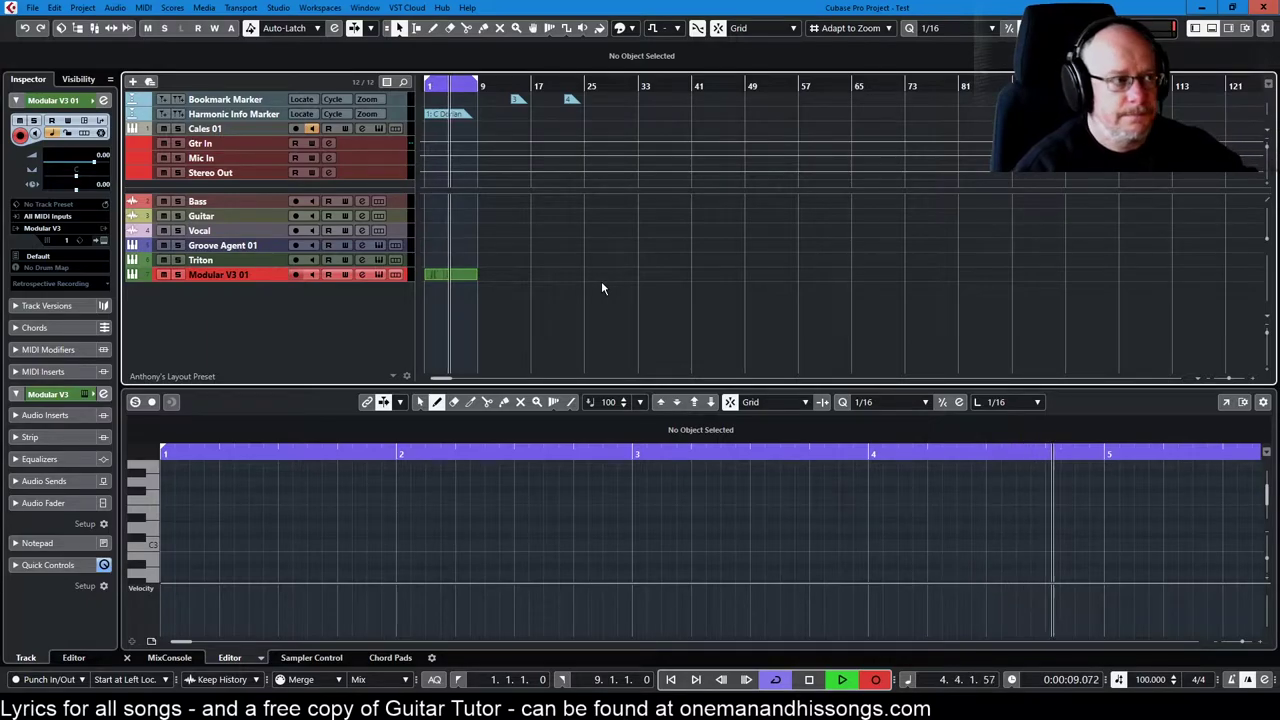
Stop recording and select the new eight-bar Modular V3 01 part.
key(space)
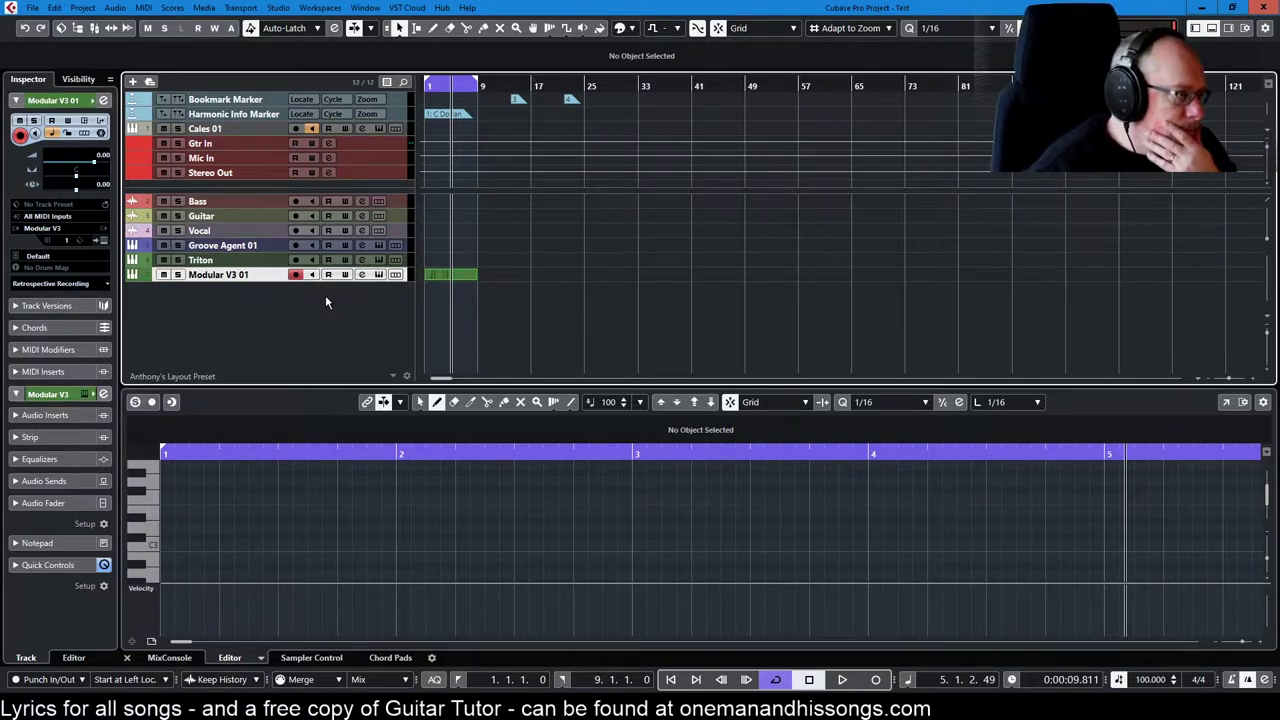
click(464, 275)
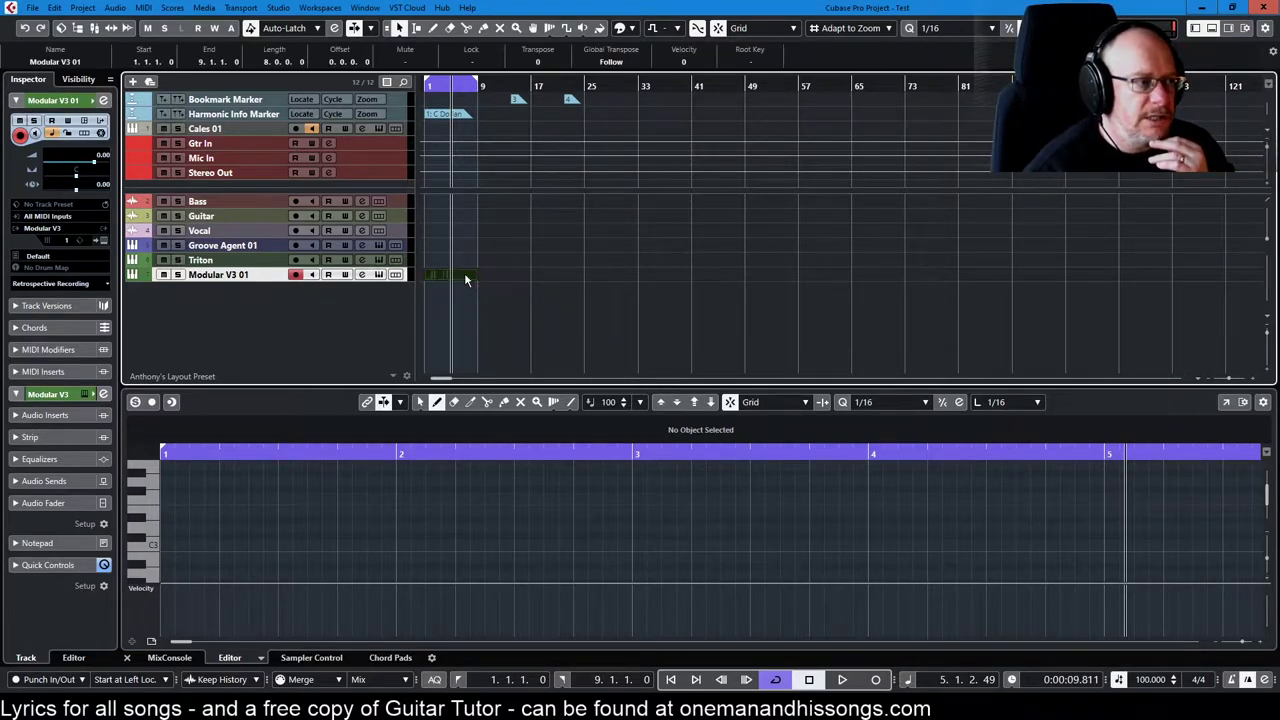
Set the editor's controller lanes to CC1 Modulation and Pitchbend.
click(152, 590)
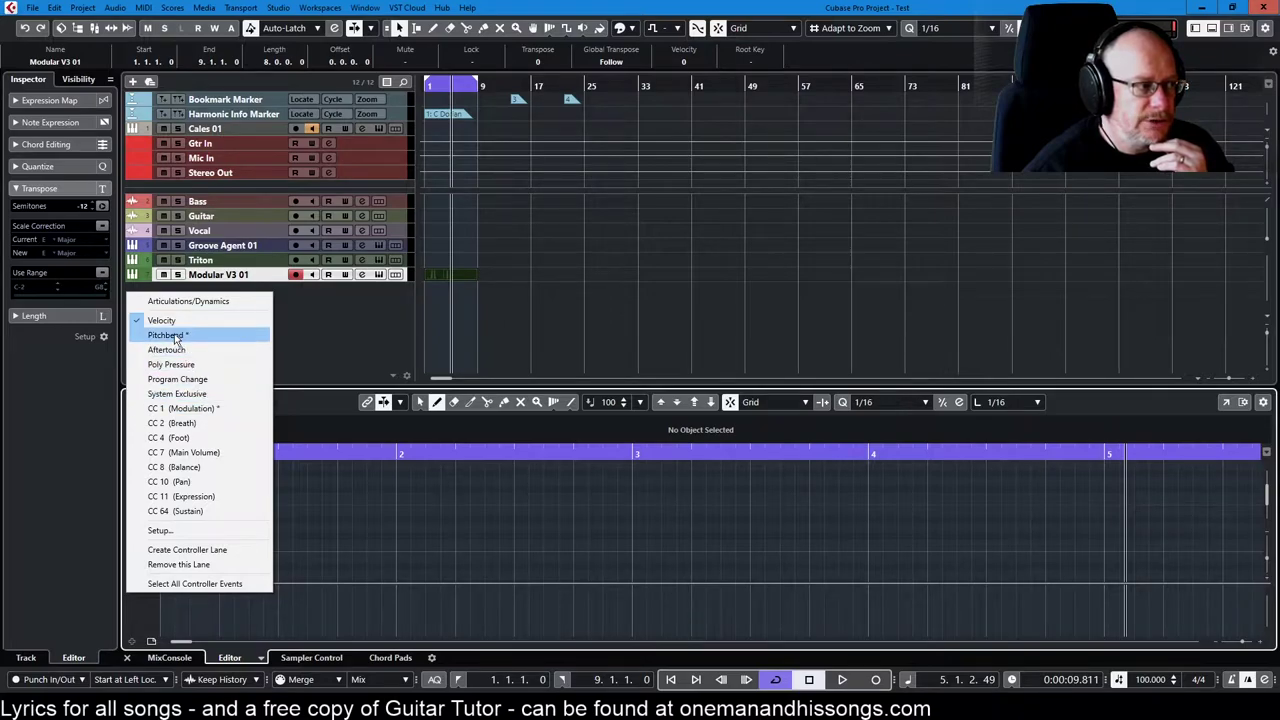
click(195, 408)
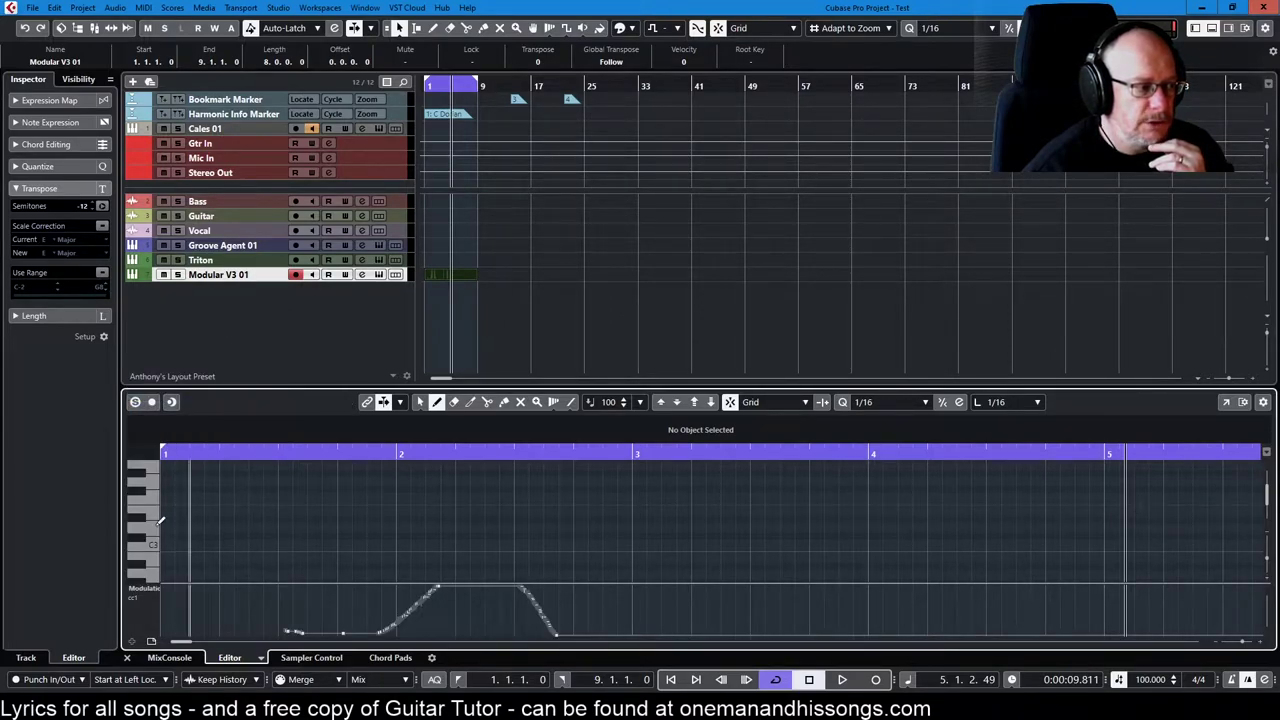
click(132, 643)
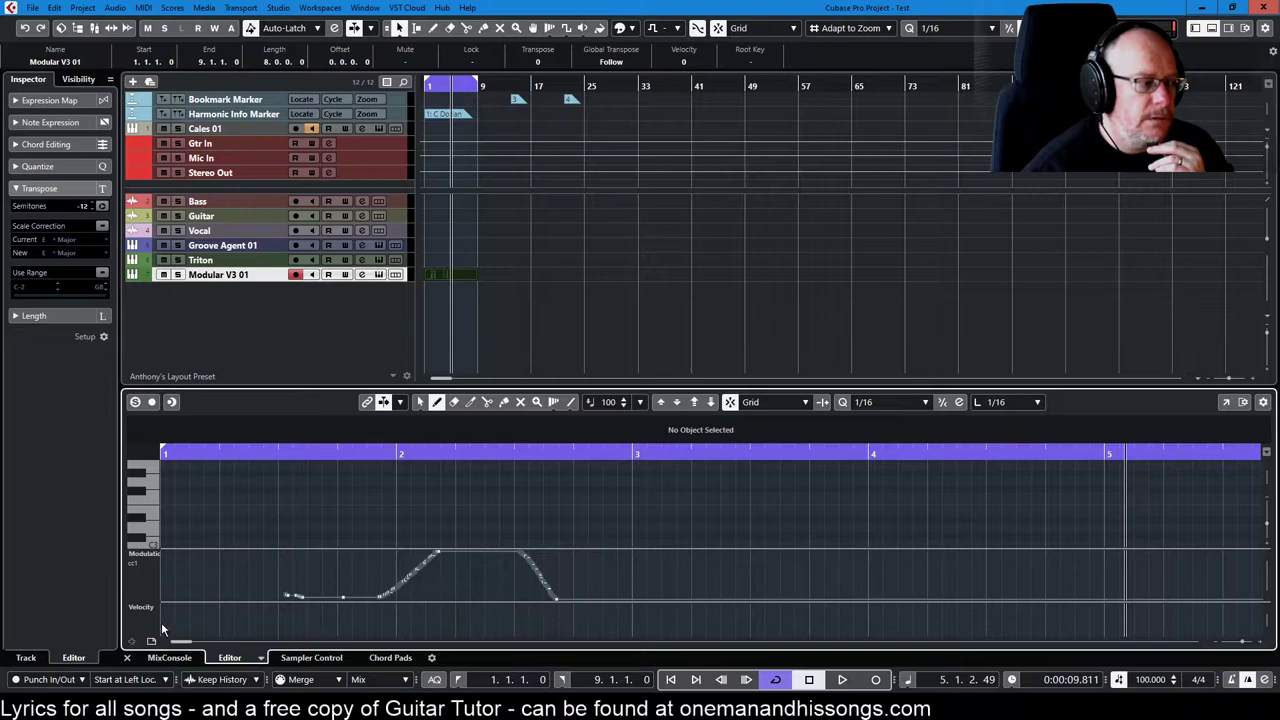
click(155, 607)
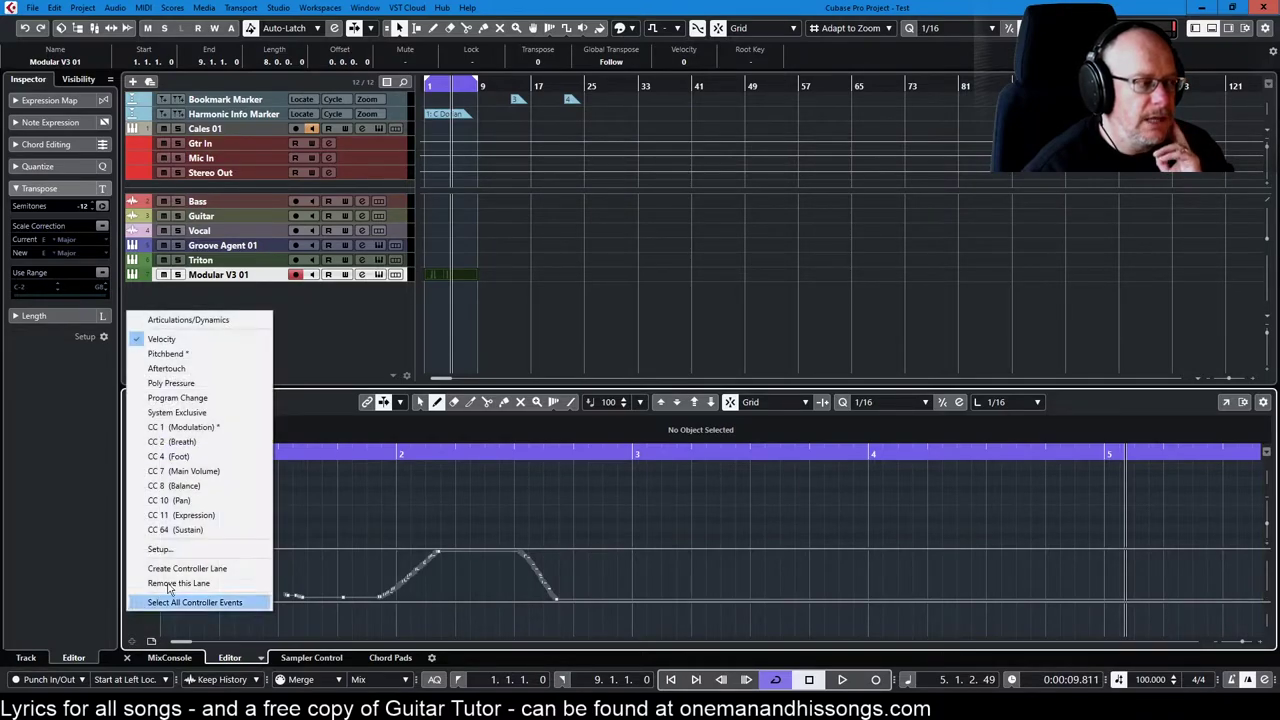
click(187, 356)
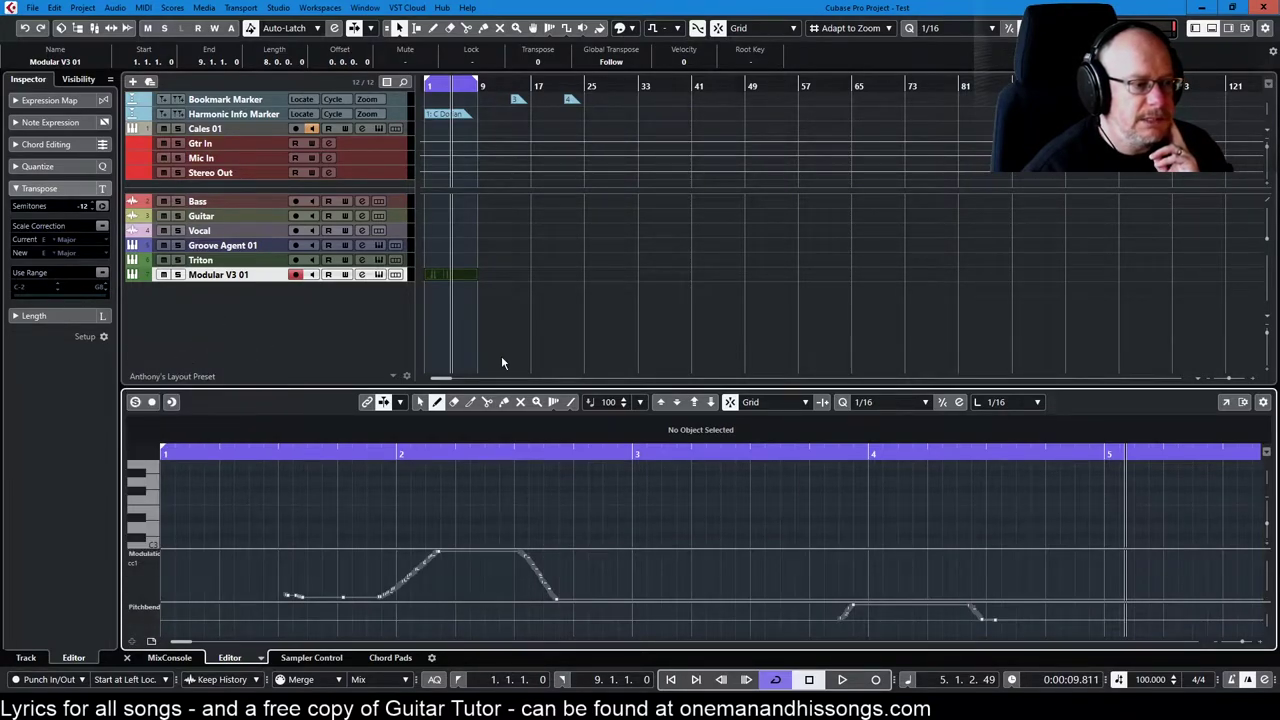
Enlarge the key editor and make the Modulation and Pitchbend lanes taller.
drag(511, 386, 510, 316)
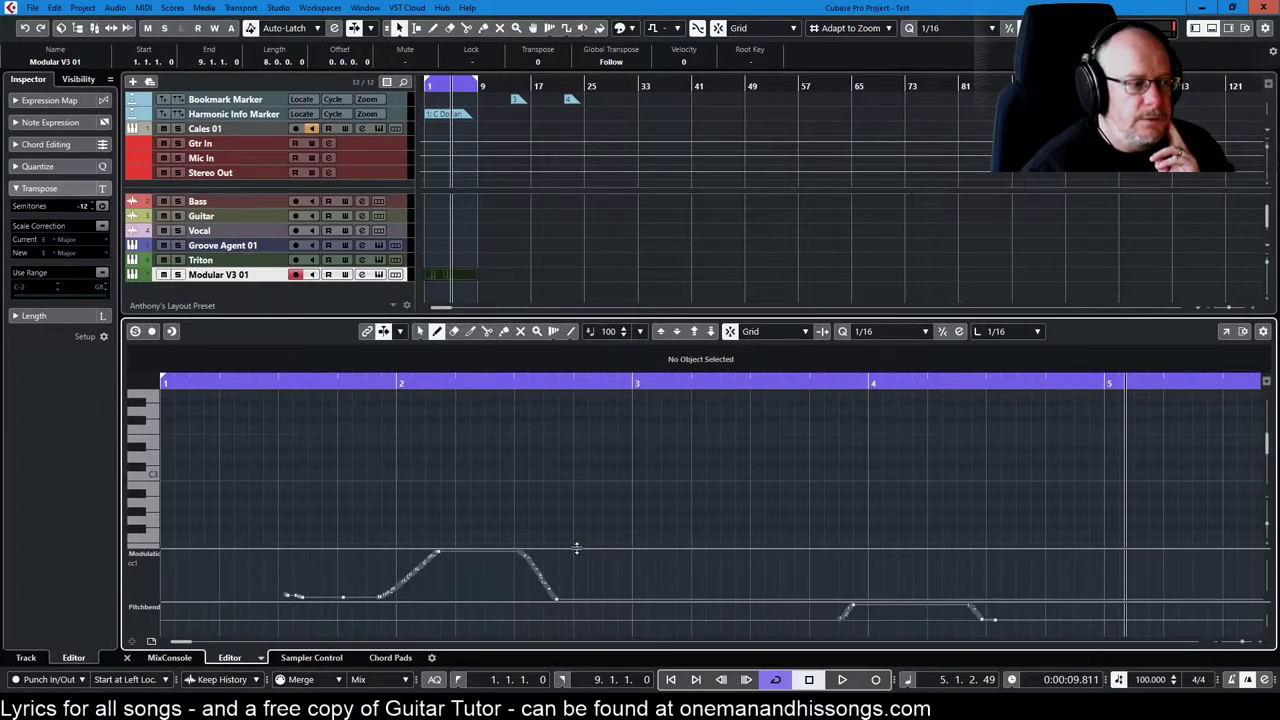
drag(578, 548, 567, 497)
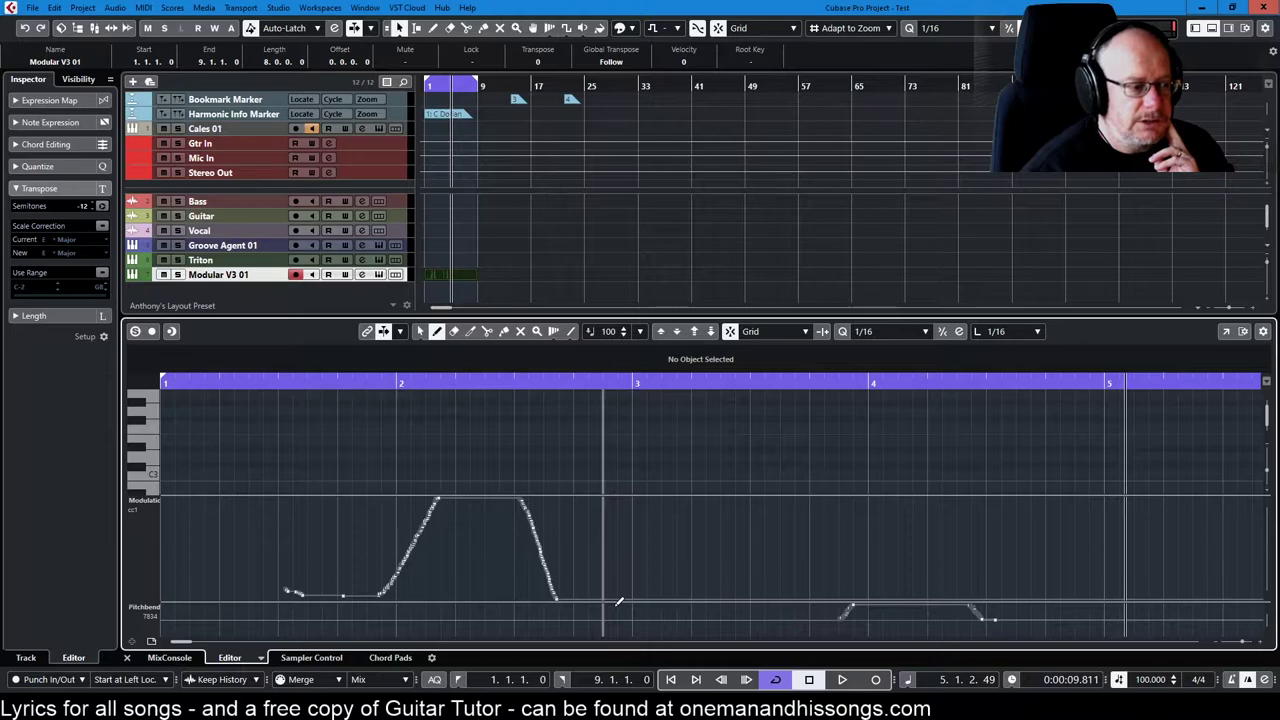
drag(615, 601, 620, 551)
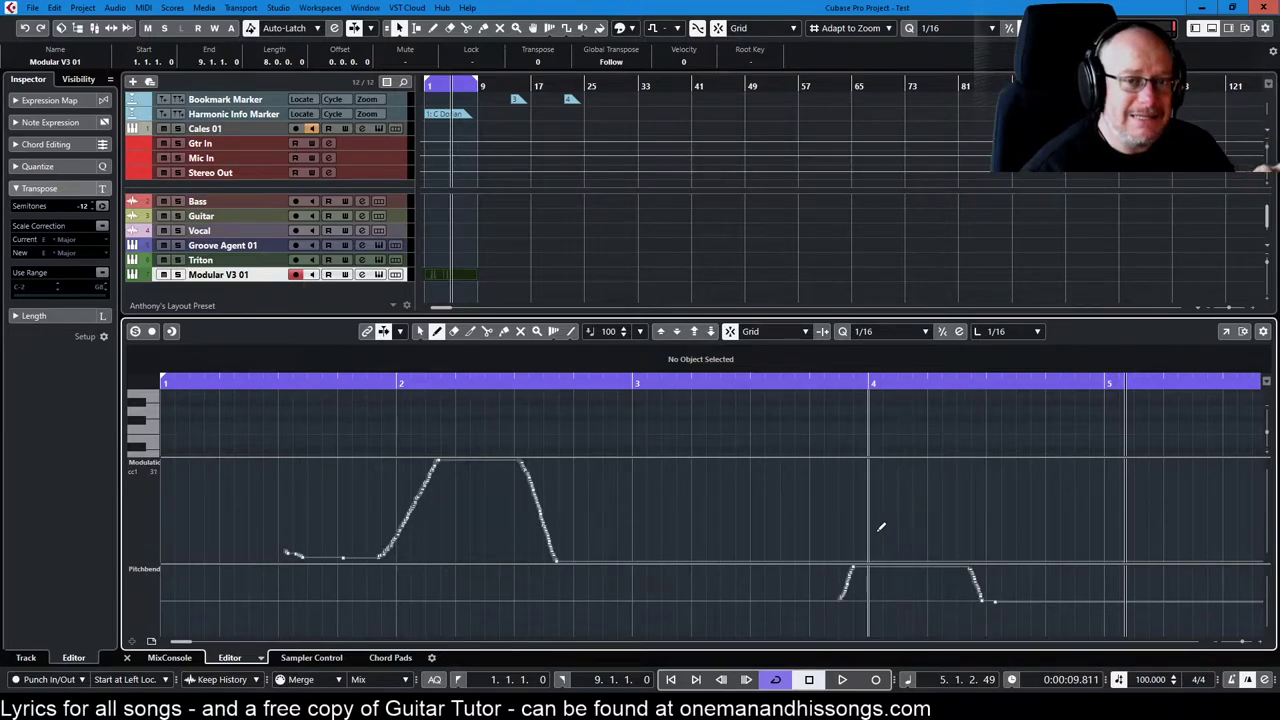
Close the lower editor and enable automation write on Modular V3 01.
key(Up)
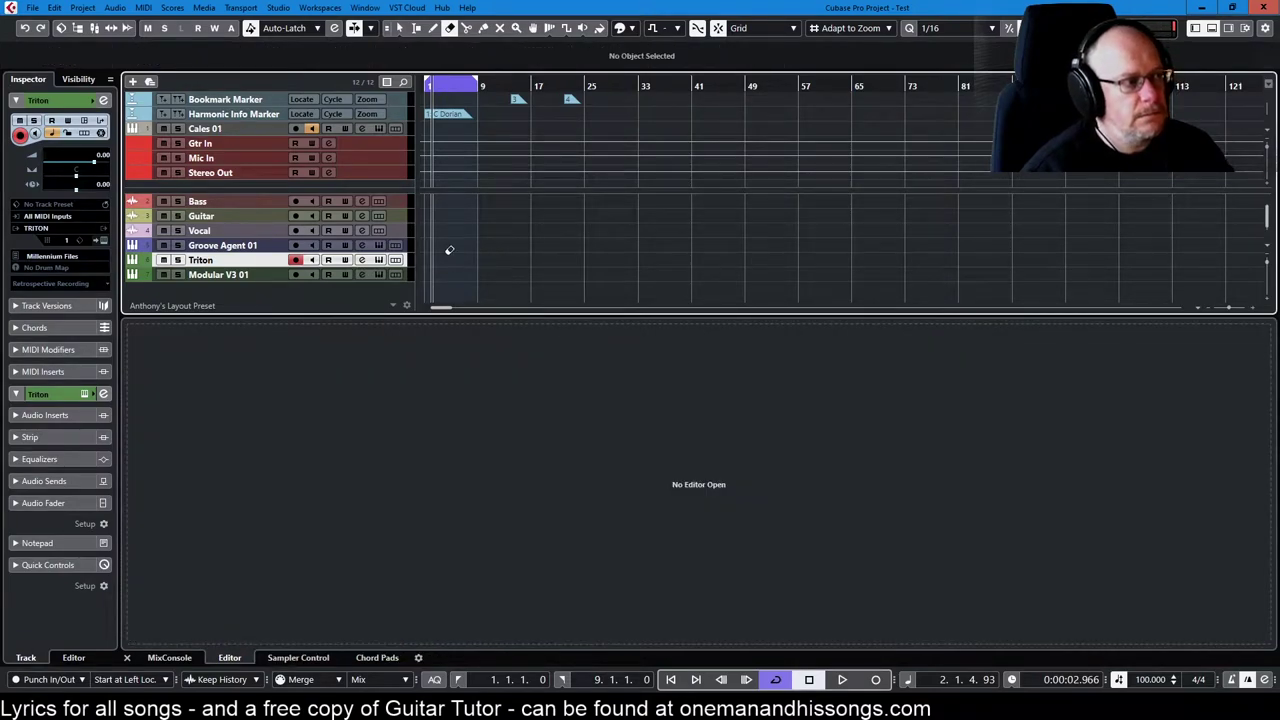
key(1)
click(222, 276)
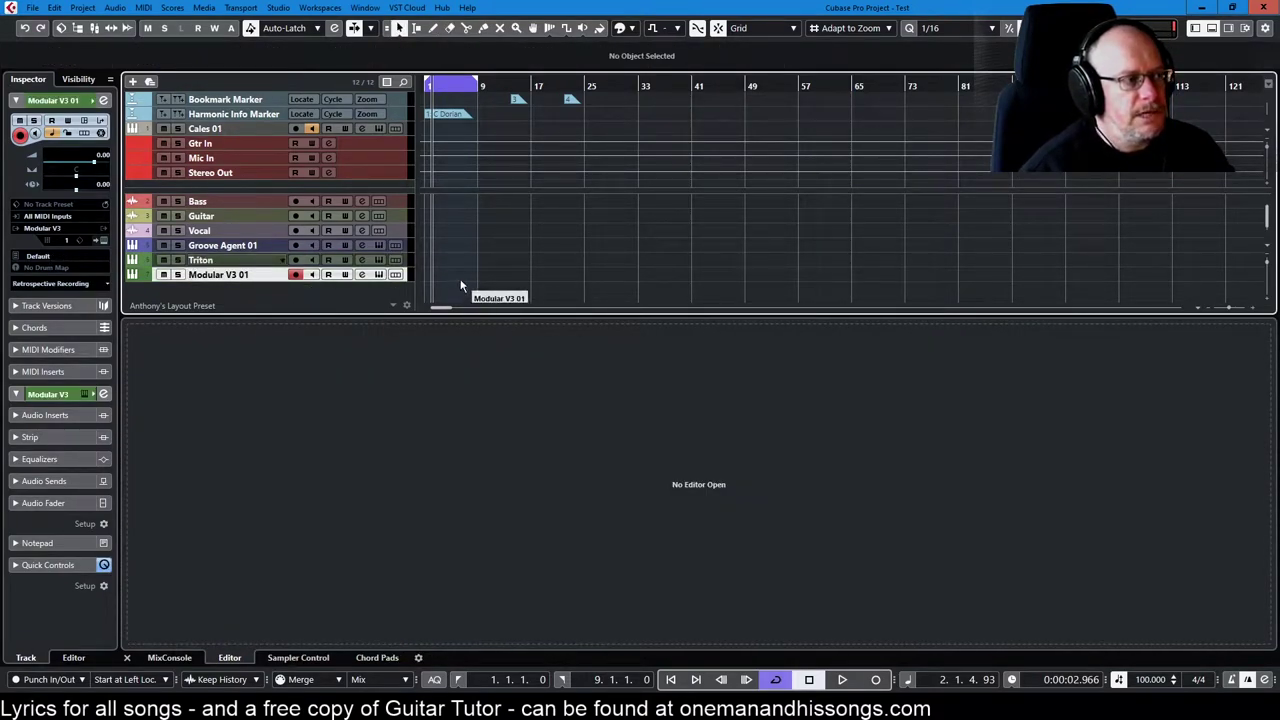
click(345, 276)
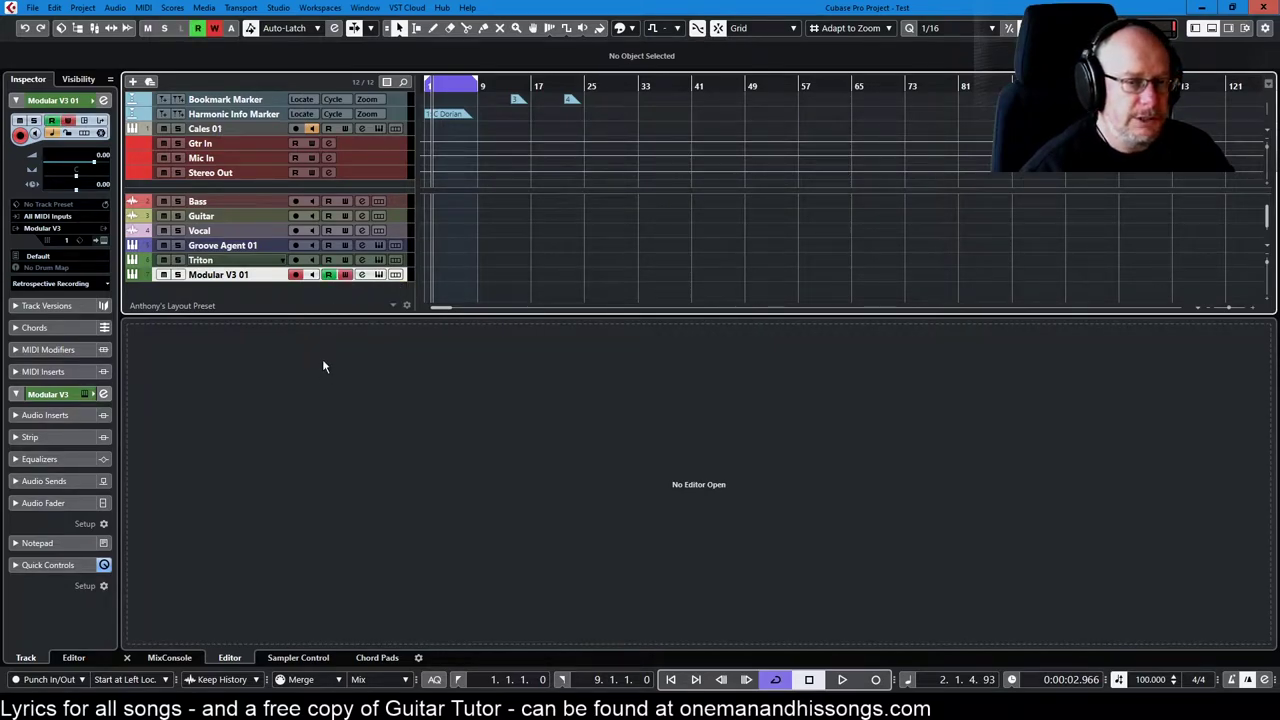
Draw an empty part over bars 1–9 and record modulation automation from the start.
double_click(451, 277)
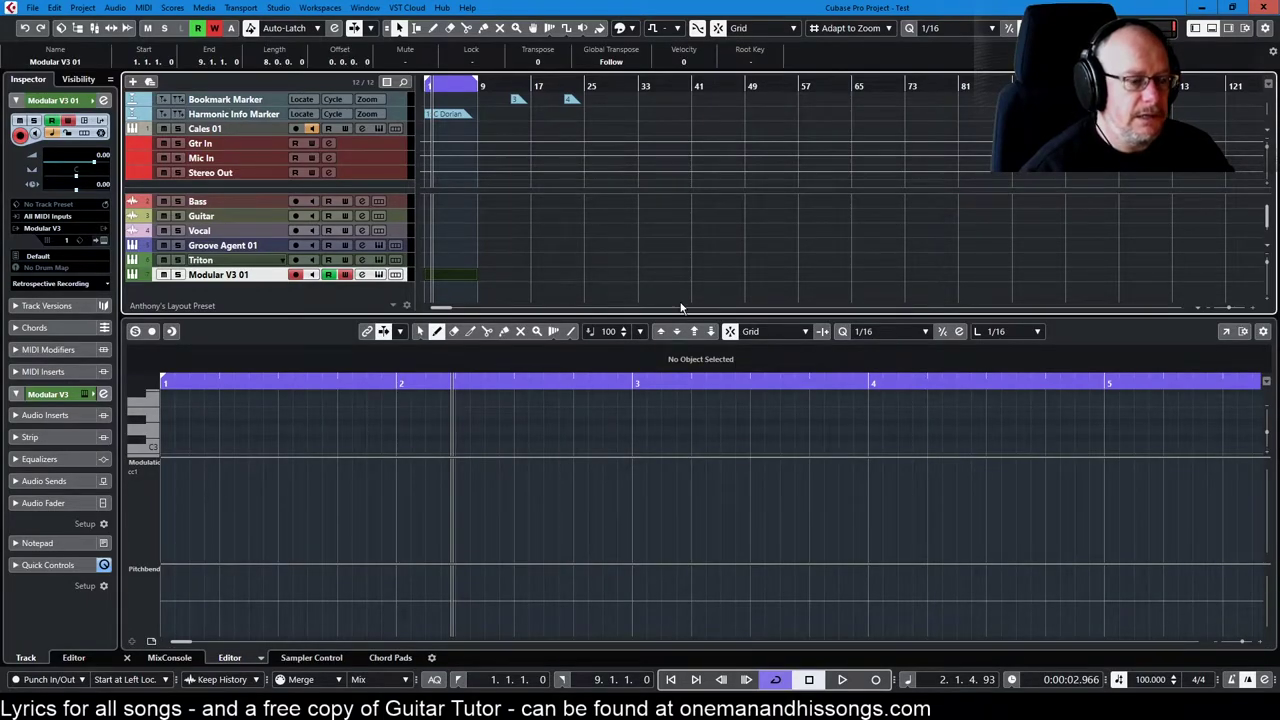
key(space)
key(KP_Multiply)
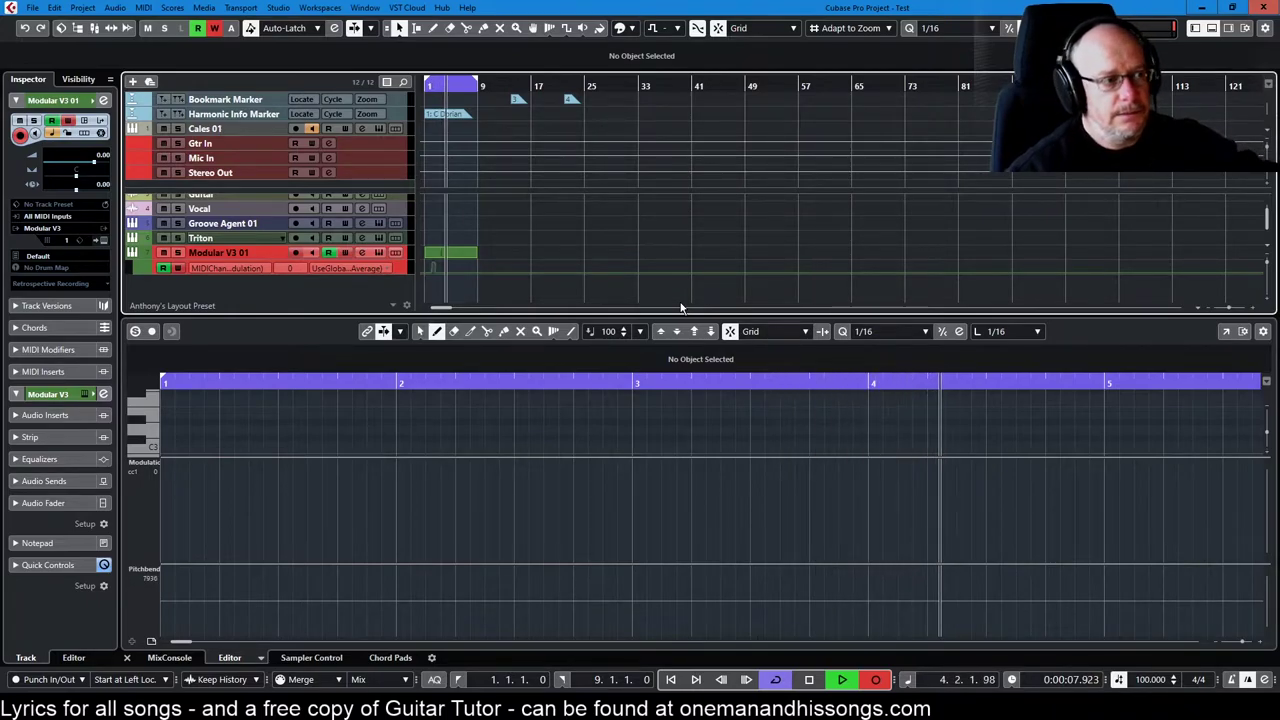
key(space)
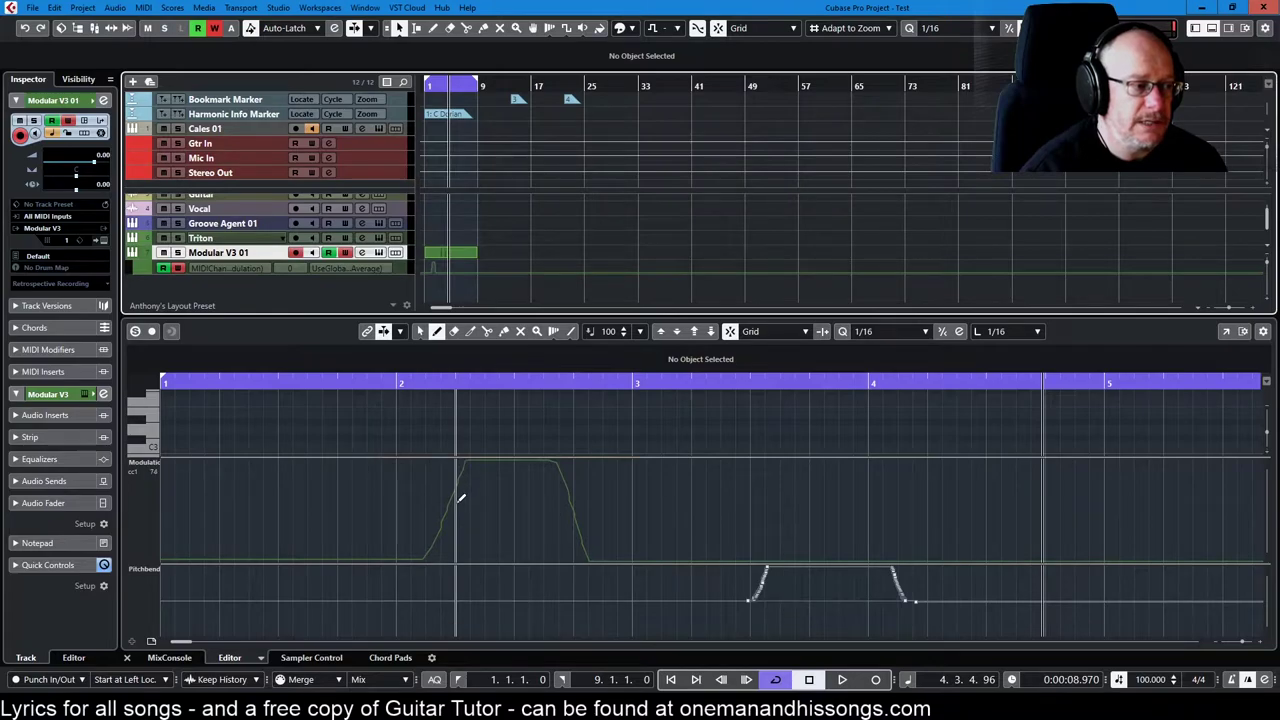
Switch to the Eraser tool and add a third controller lane in the editor.
right_click(477, 535)
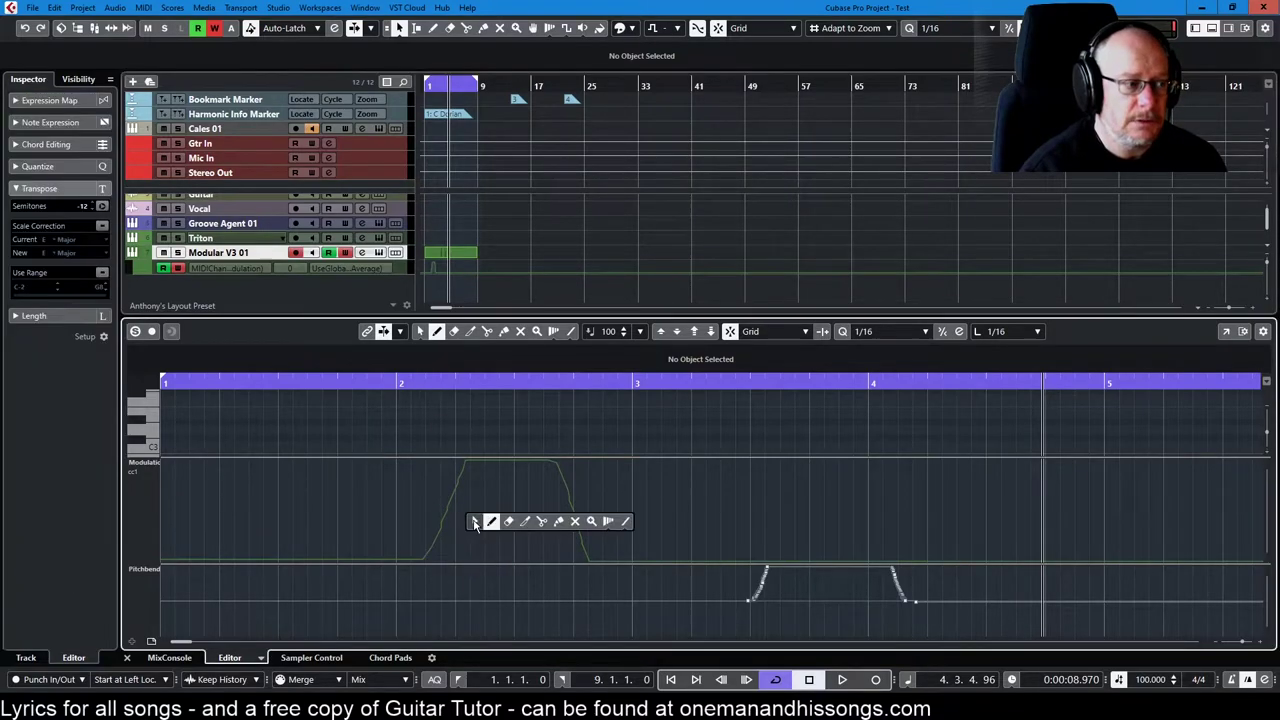
click(510, 524)
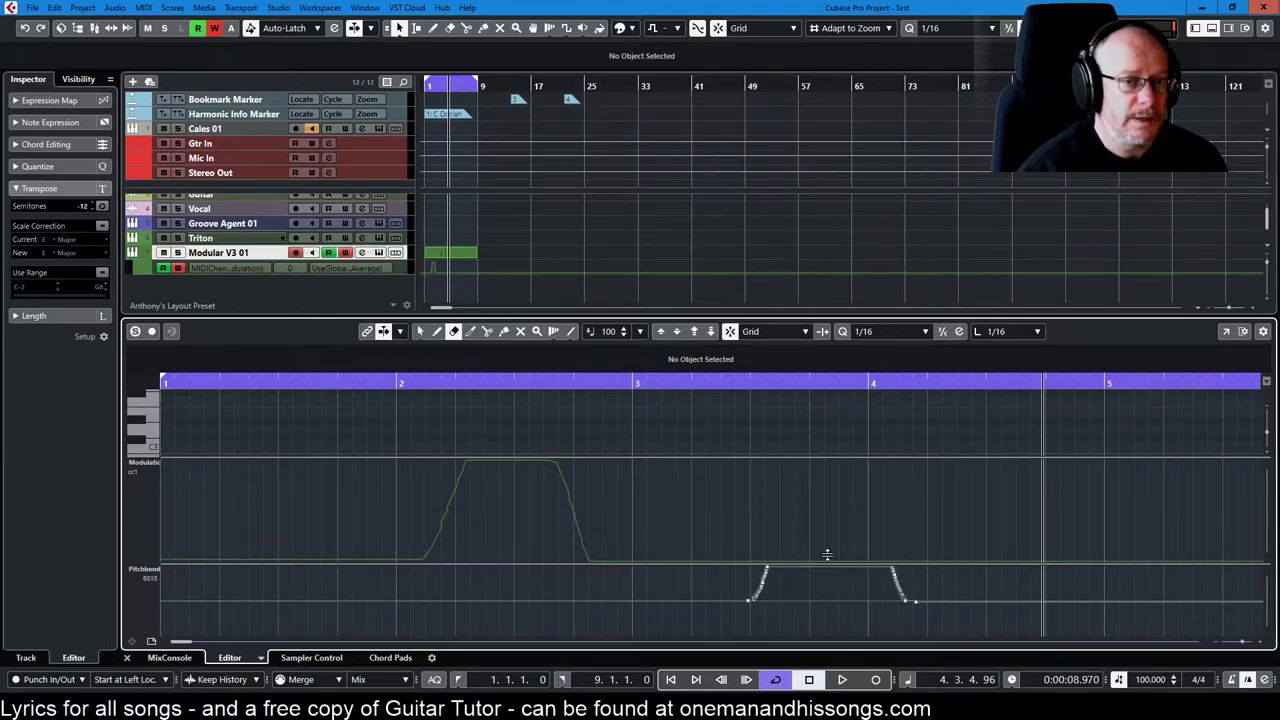
click(131, 642)
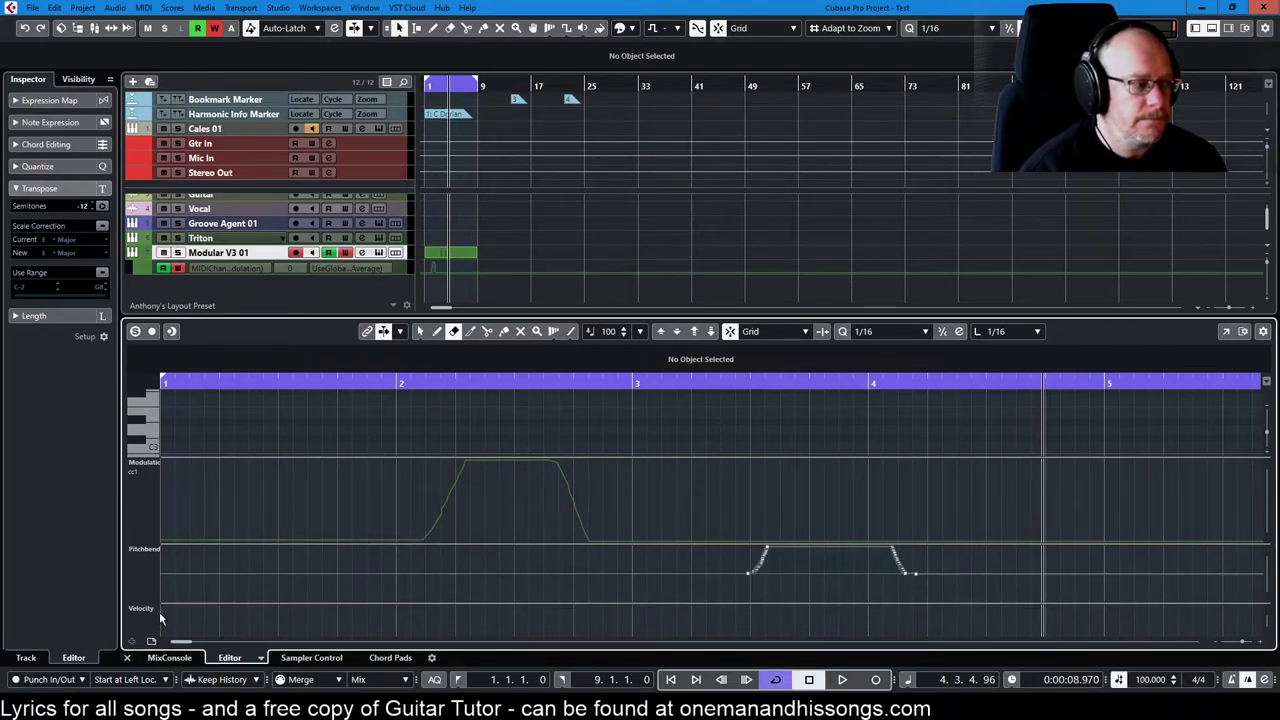
Leave the lane types unchanged and enlarge the project window and modulation automation lane.
click(156, 614)
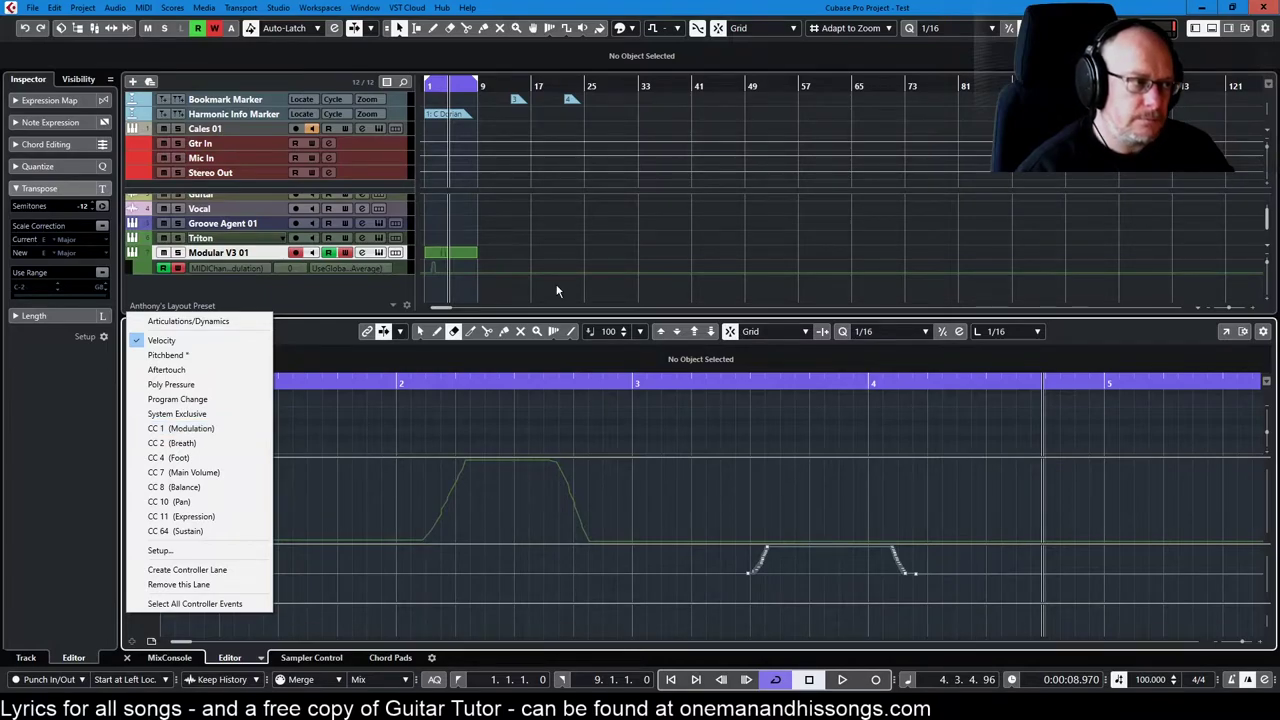
click(182, 429)
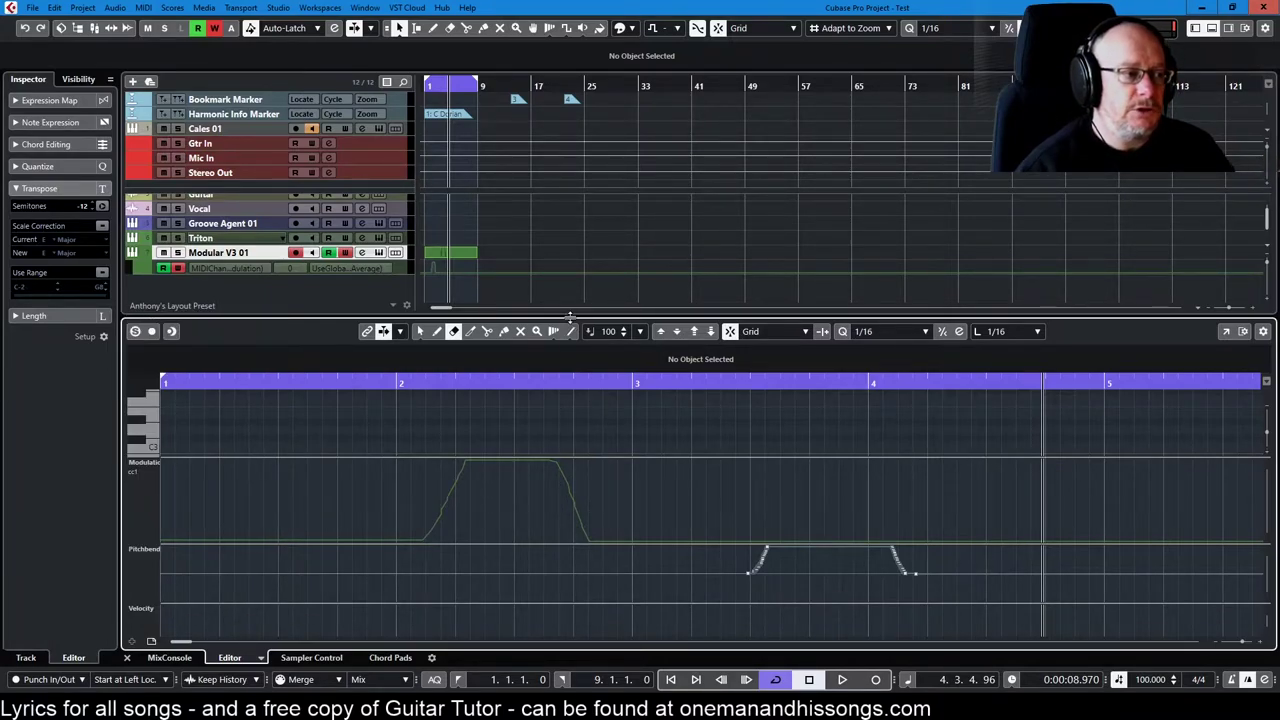
drag(568, 312, 555, 413)
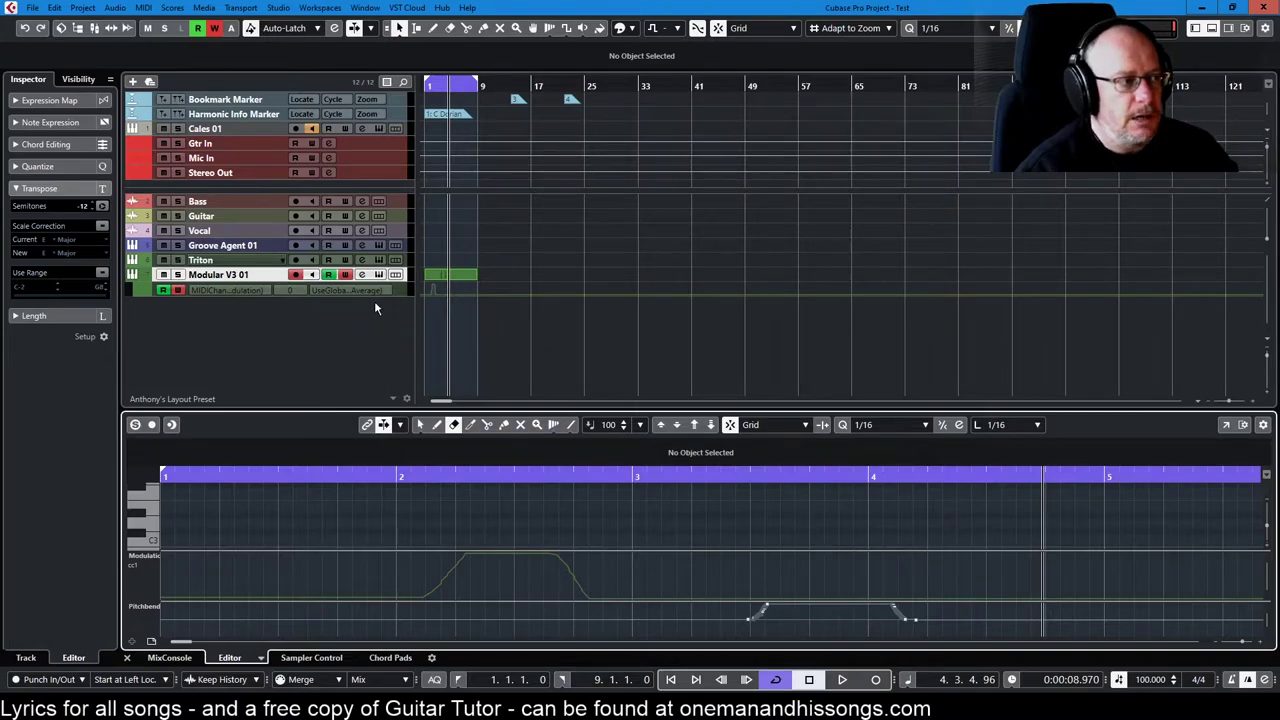
drag(389, 296, 389, 322)
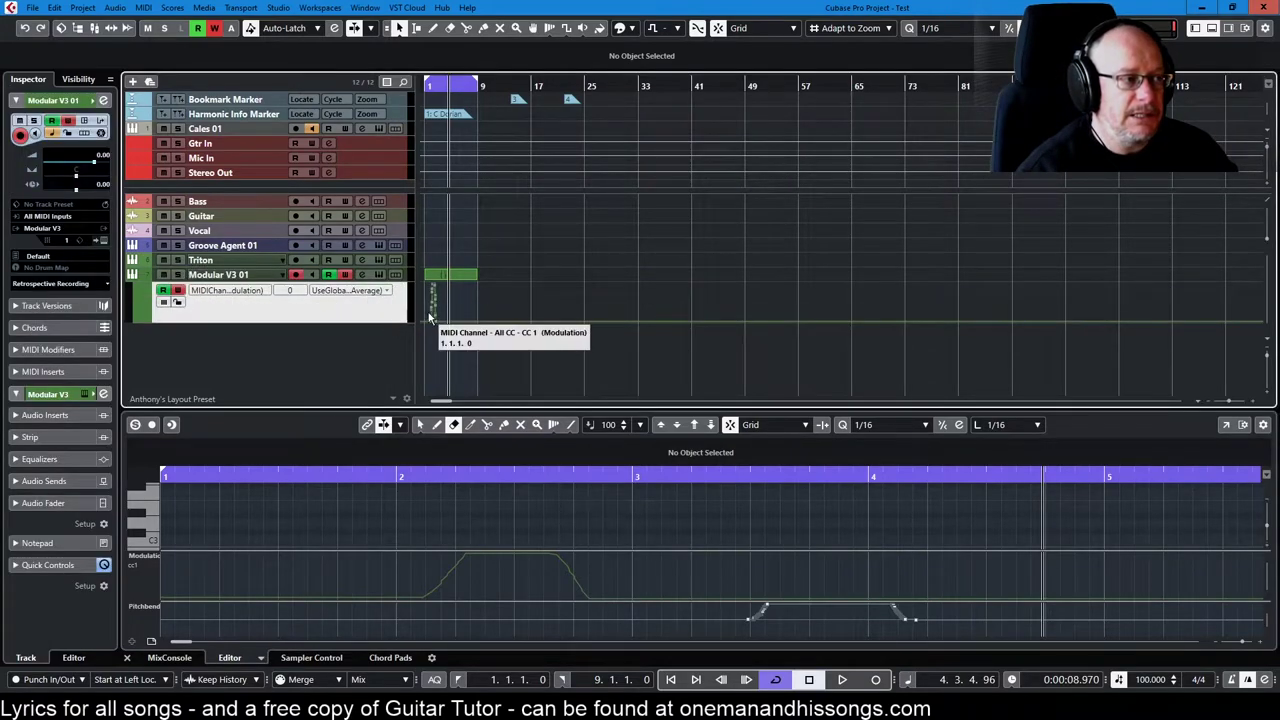
Zoom in on the modulation curve, deselect its points, and select the Modular V3 01 part.
scroll(430, 305, up, 1)
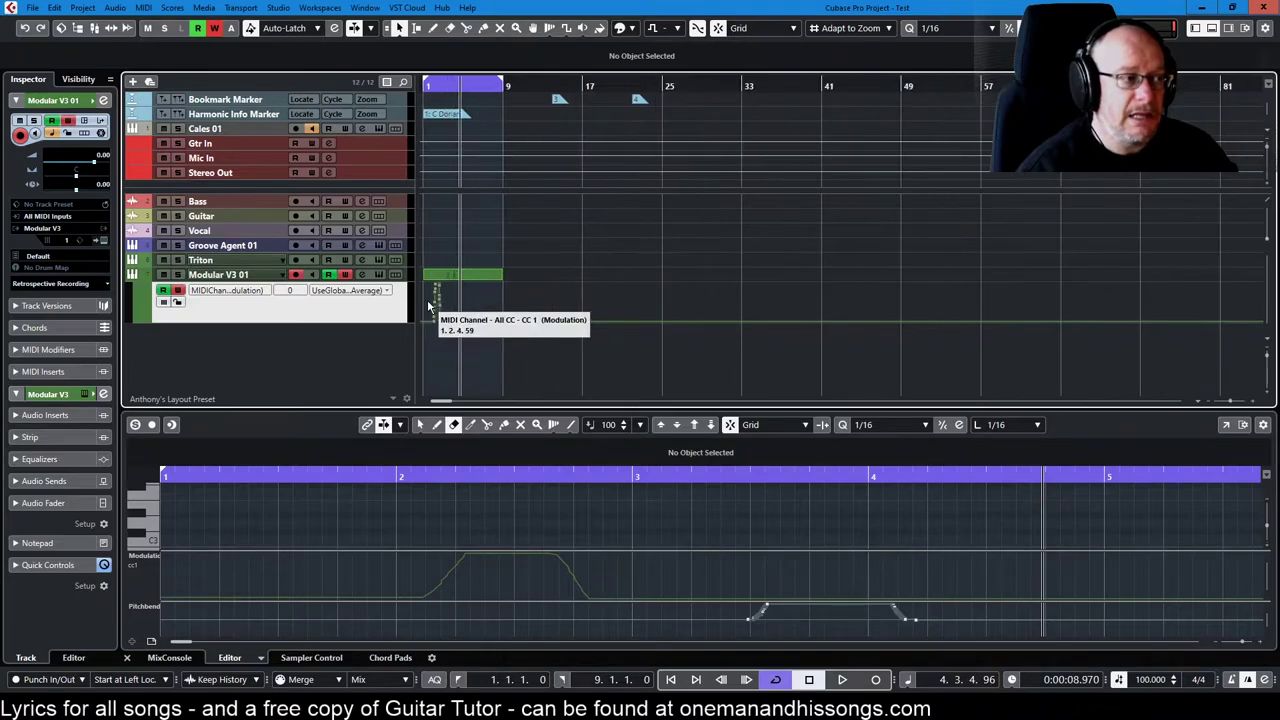
scroll(430, 305, up, 1)
scroll(430, 303, up, 1)
scroll(430, 301, up, 1)
scroll(430, 301, up, 2)
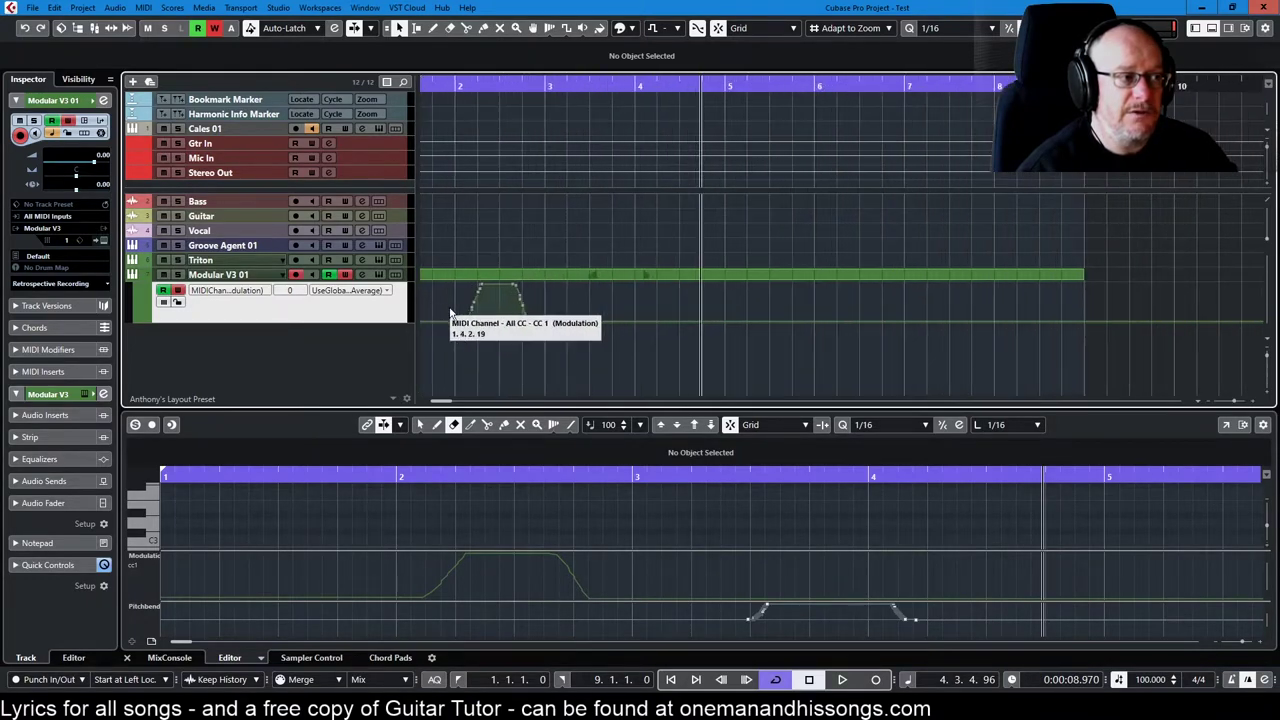
click(450, 313)
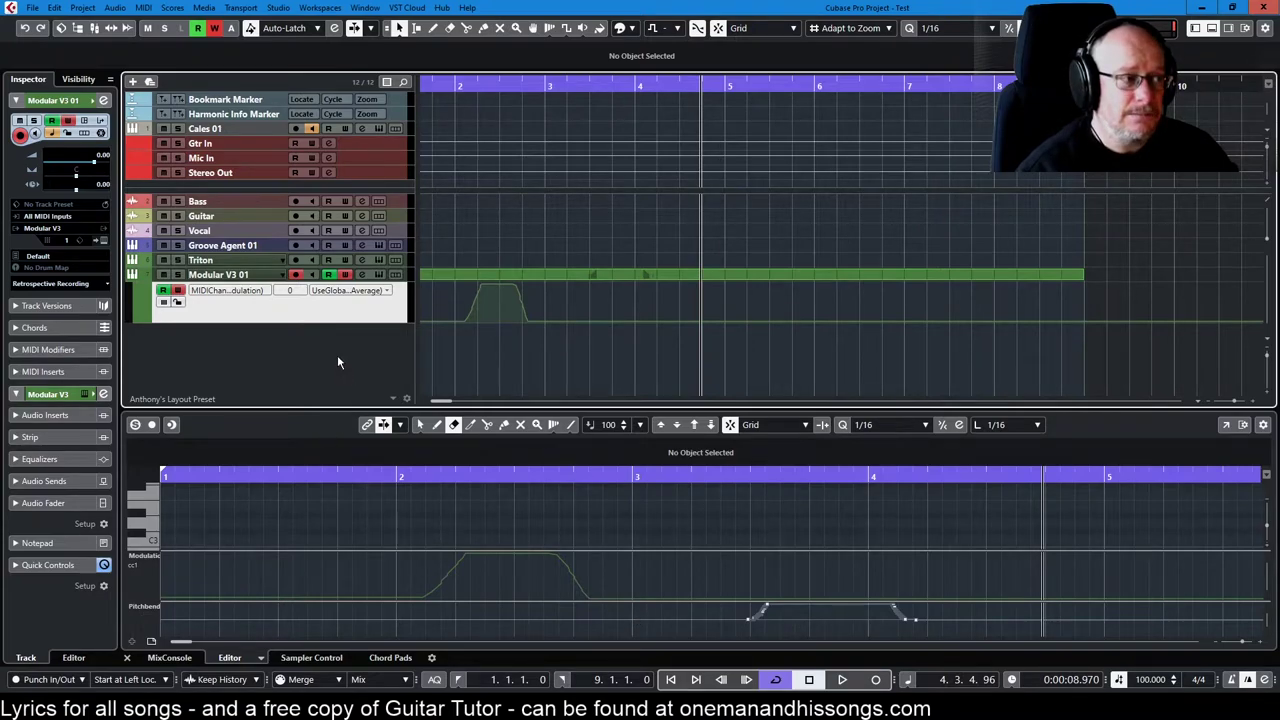
key(ctrl+a)
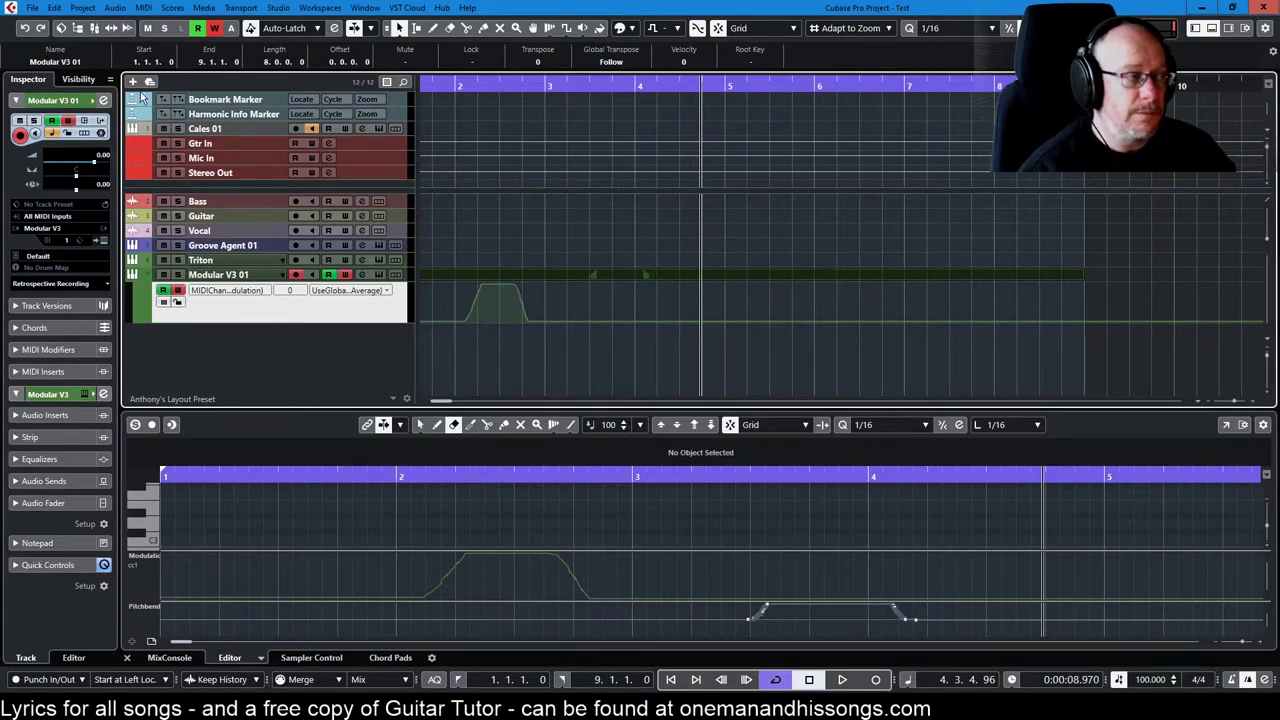
click(54, 8)
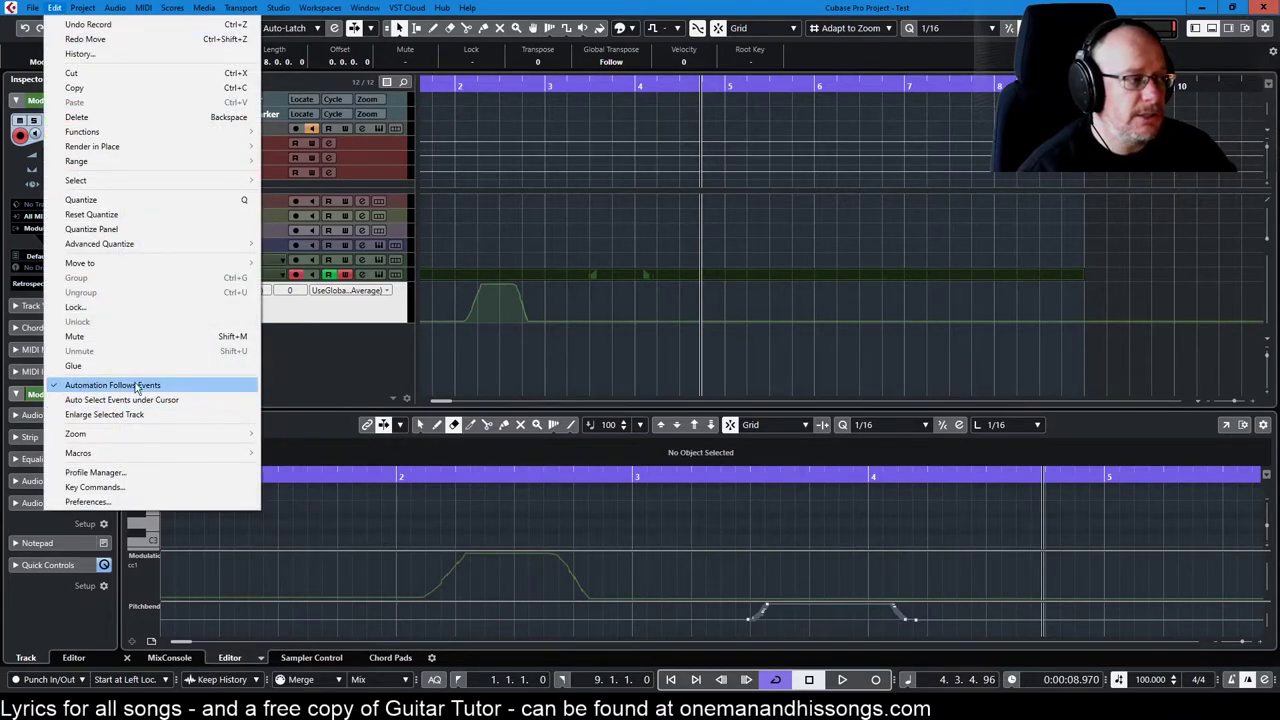
Enable Automation Follows Events and move the MIDI part with its automation onto Triton.
click(56, 385)
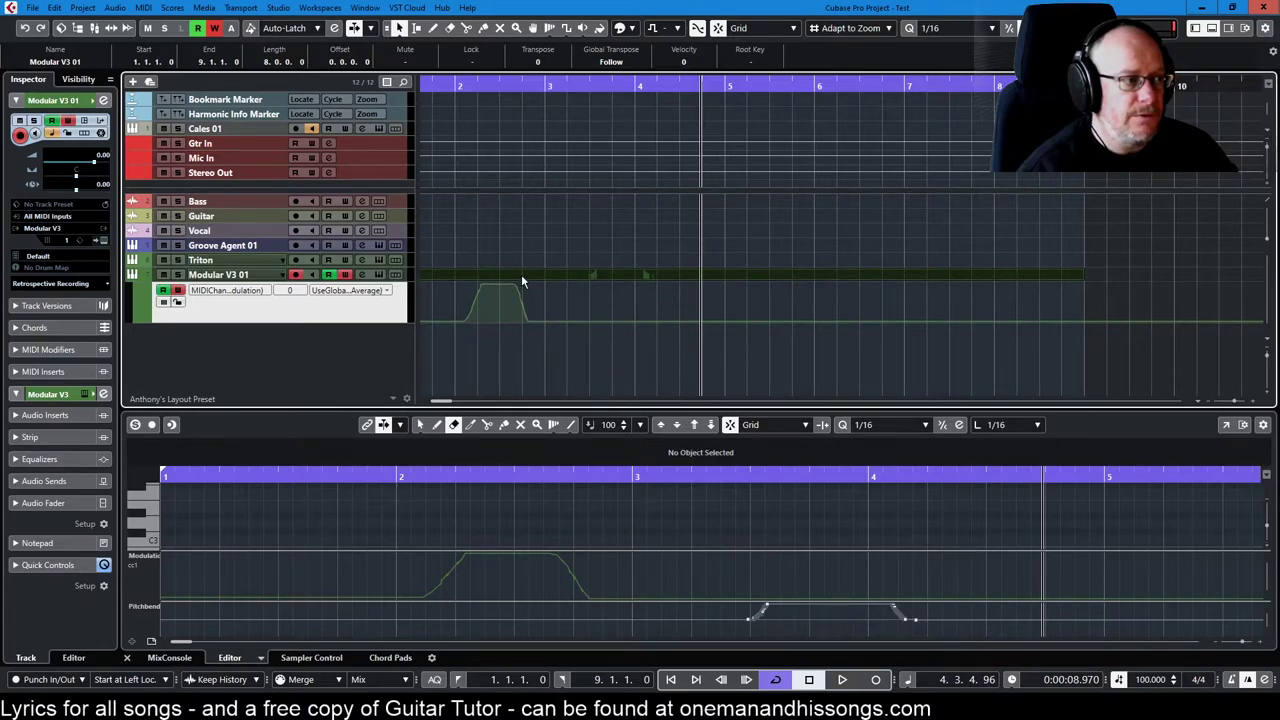
drag(521, 274, 524, 264)
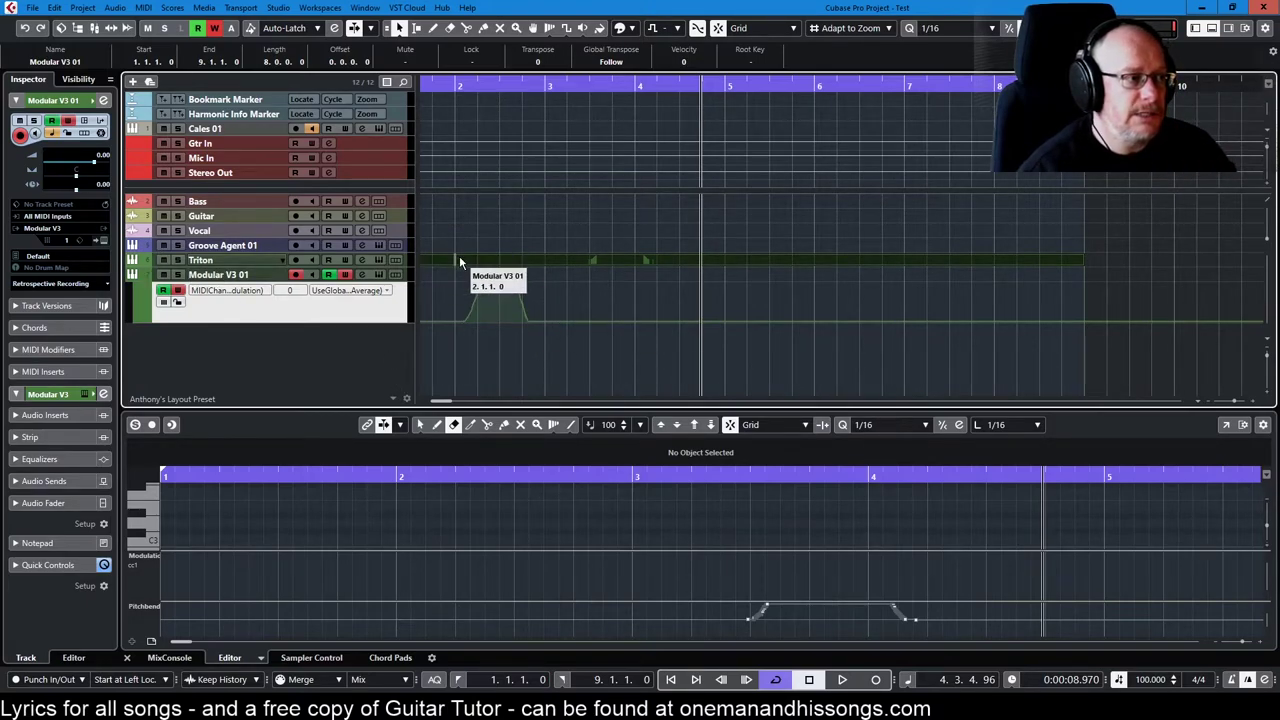
drag(459, 258, 455, 272)
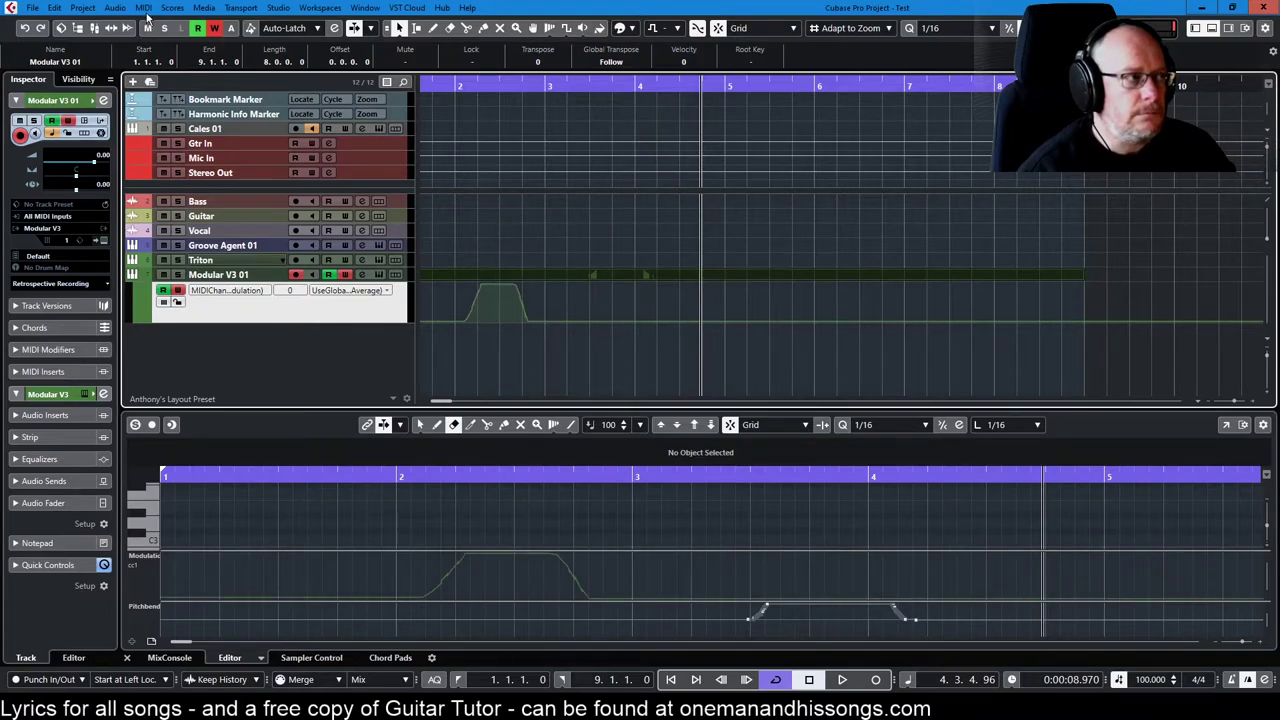
click(54, 8)
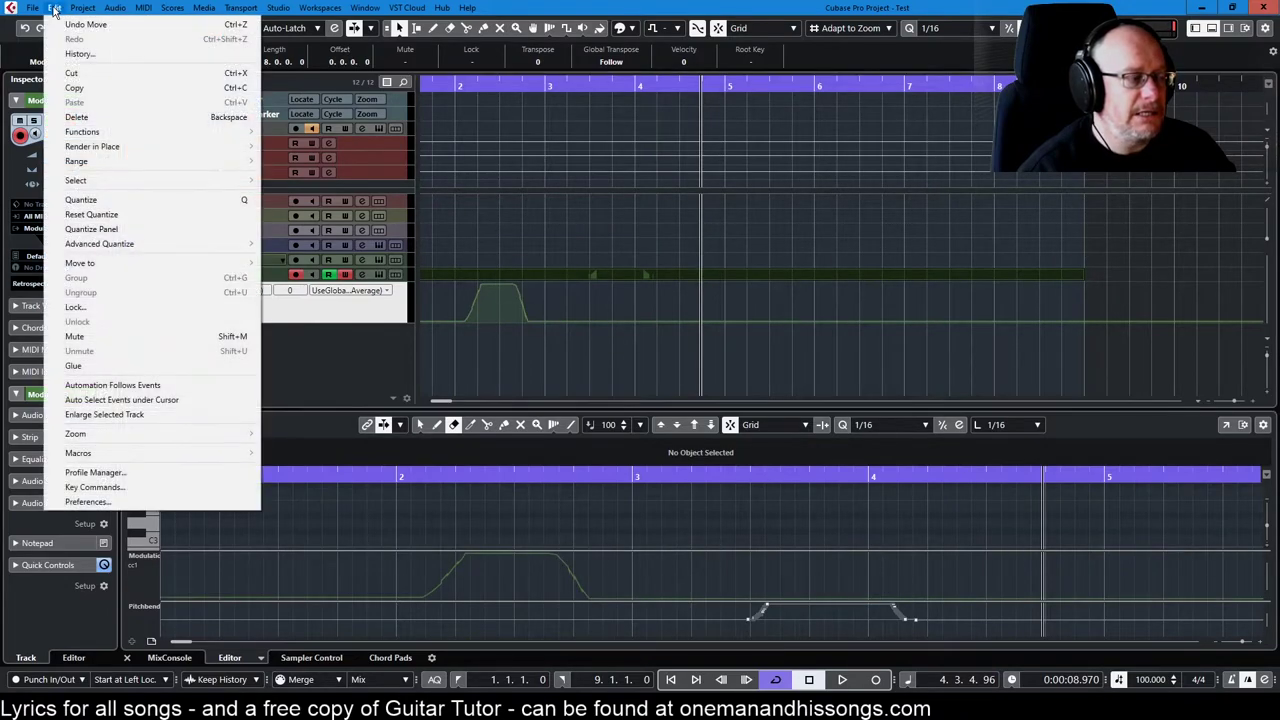
click(59, 388)
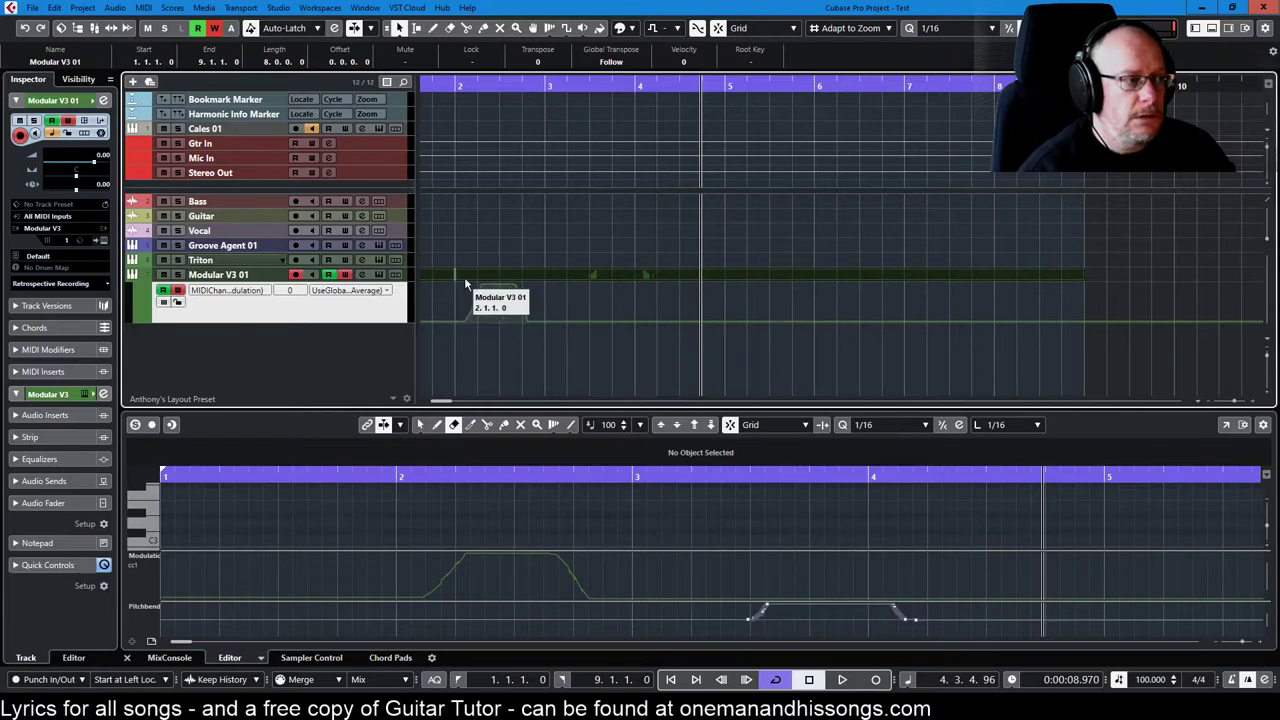
drag(474, 276, 472, 258)
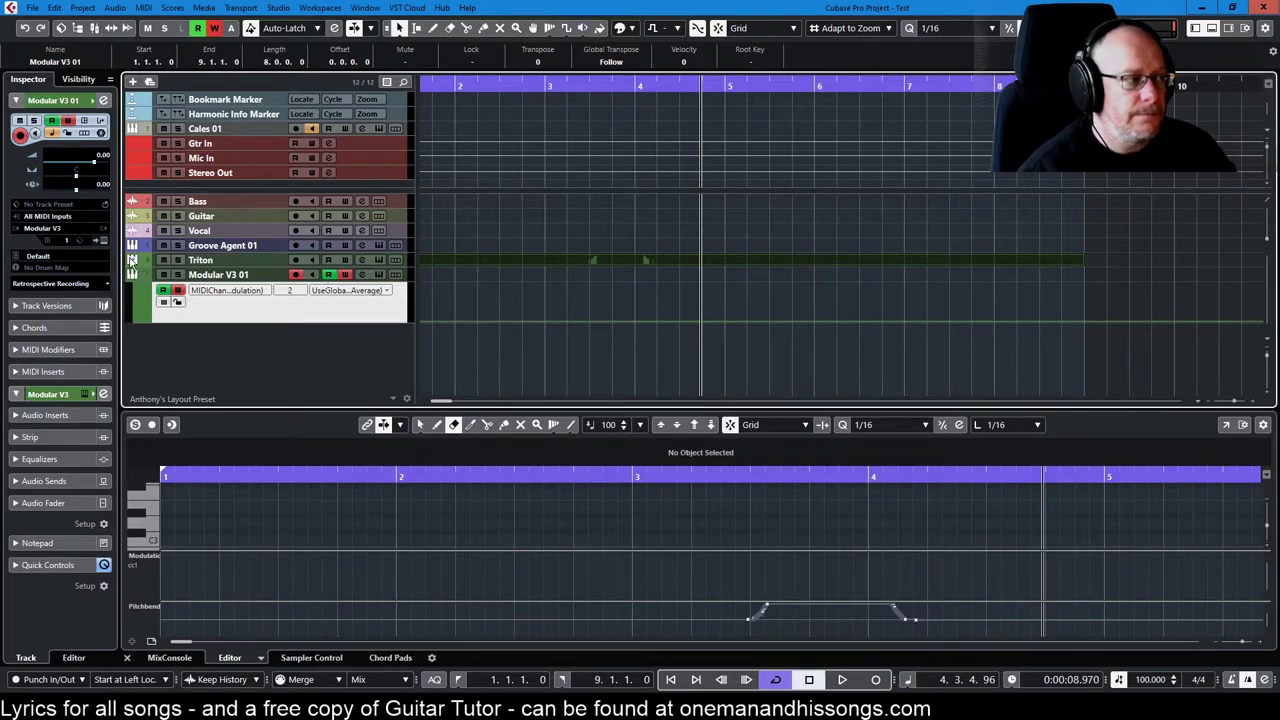
Show all used automation lanes on the Triton track.
click(145, 267)
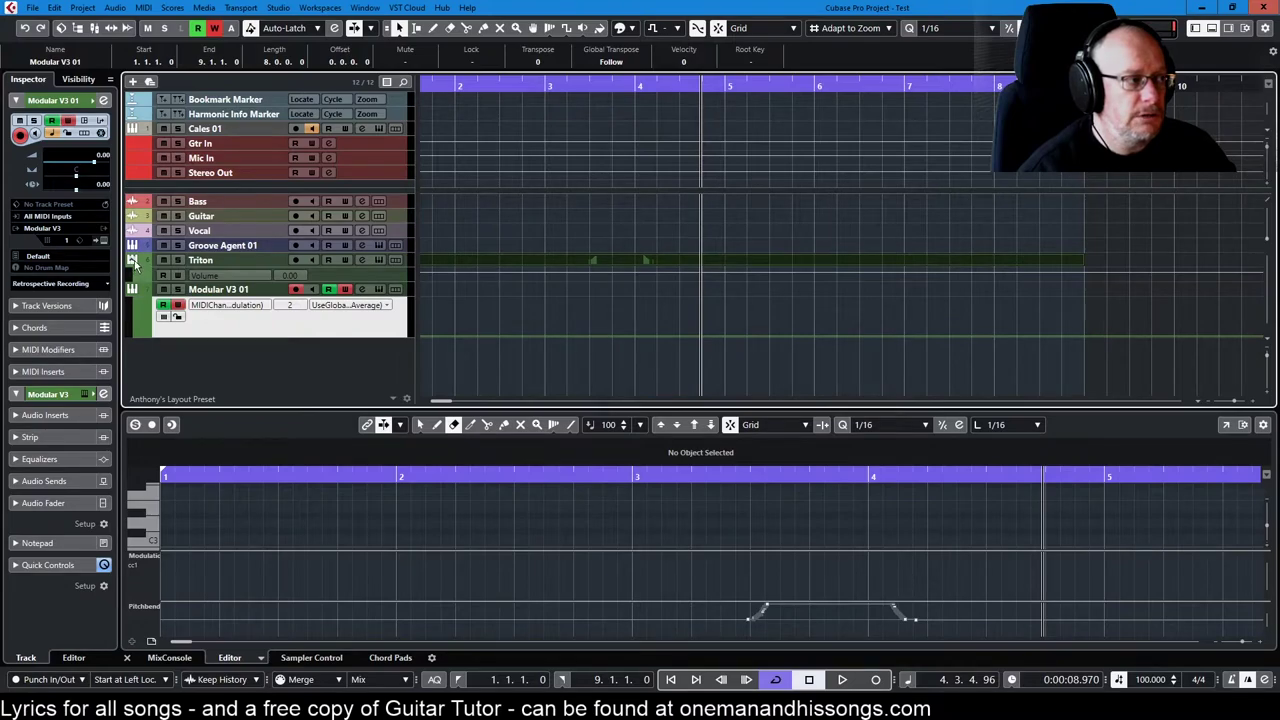
right_click(138, 264)
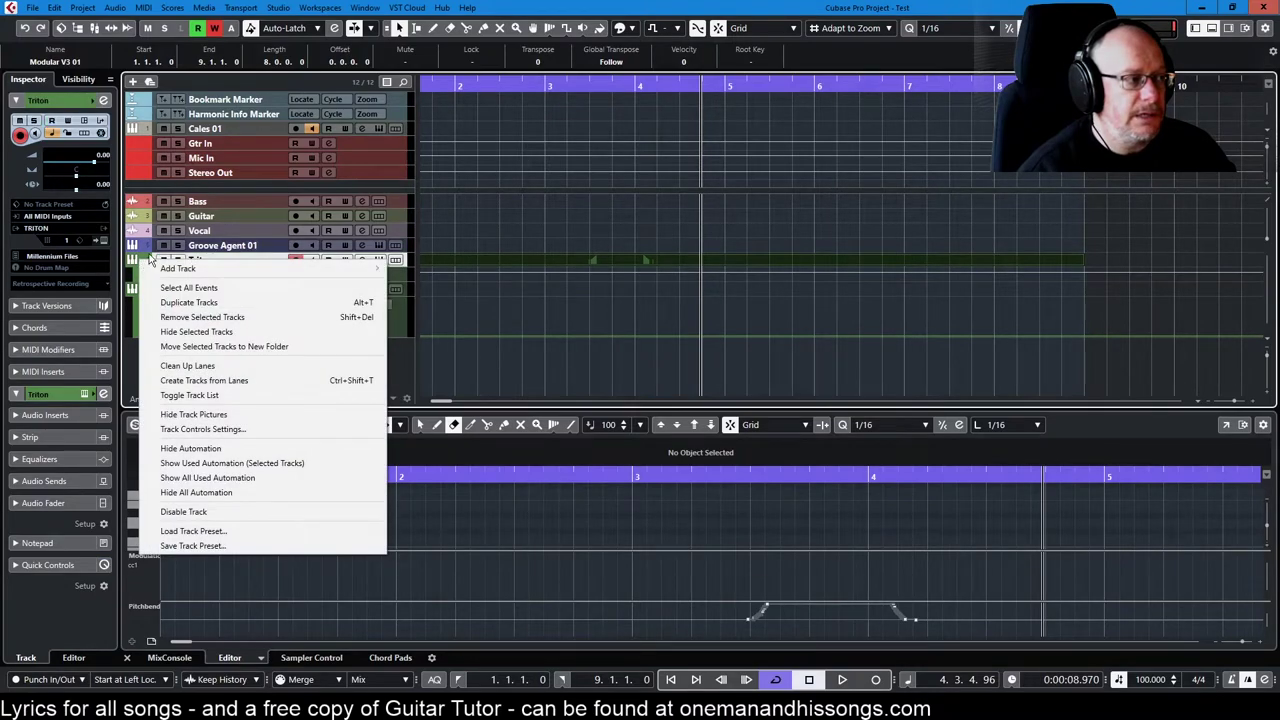
click(208, 478)
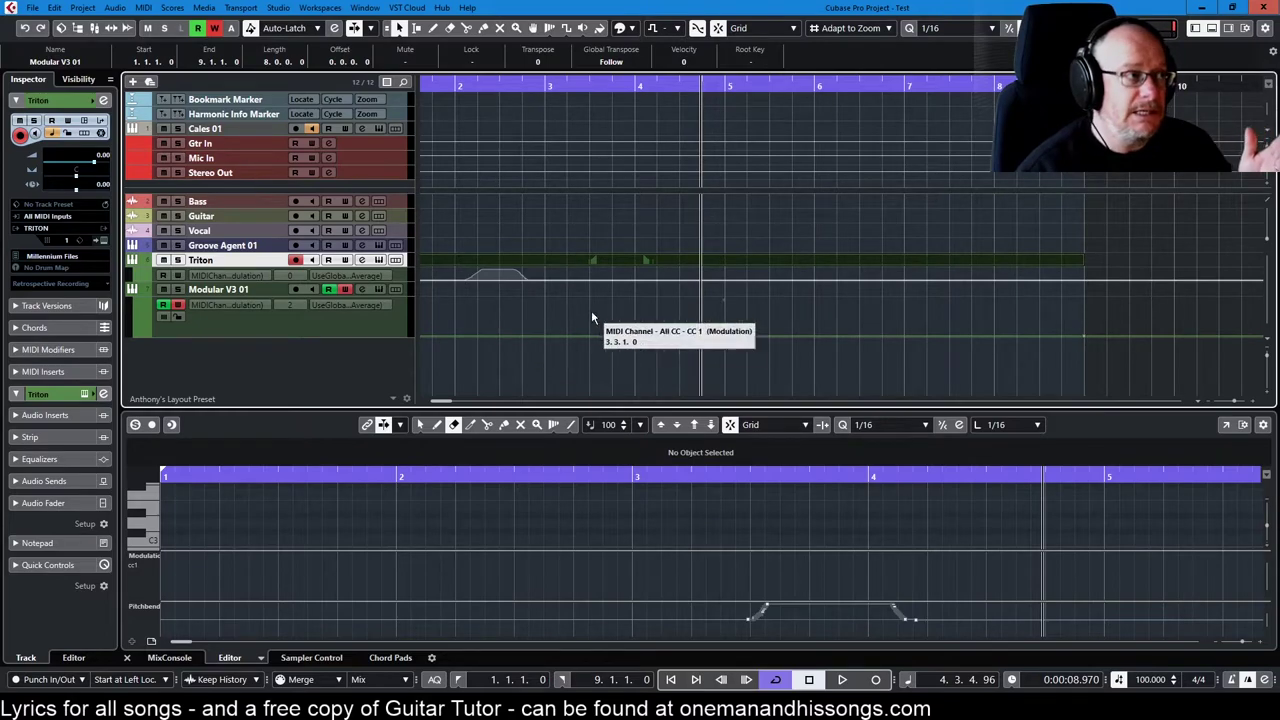
click(144, 8)
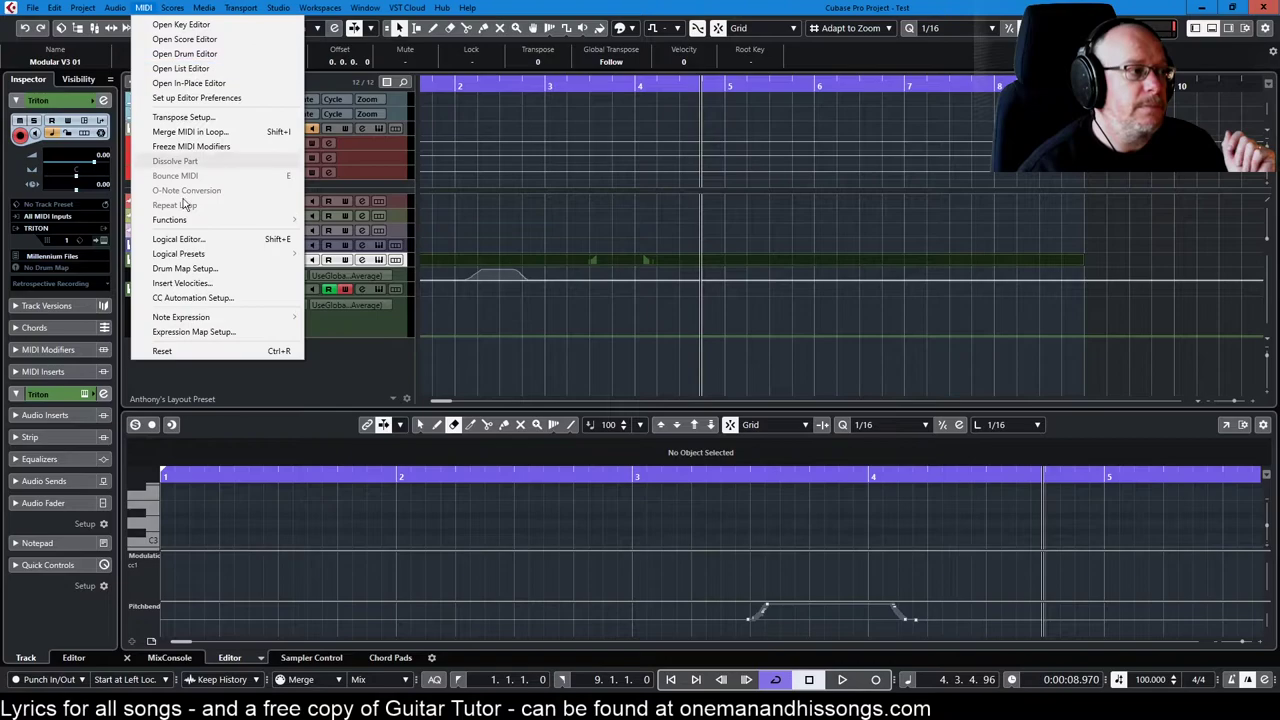
click(200, 299)
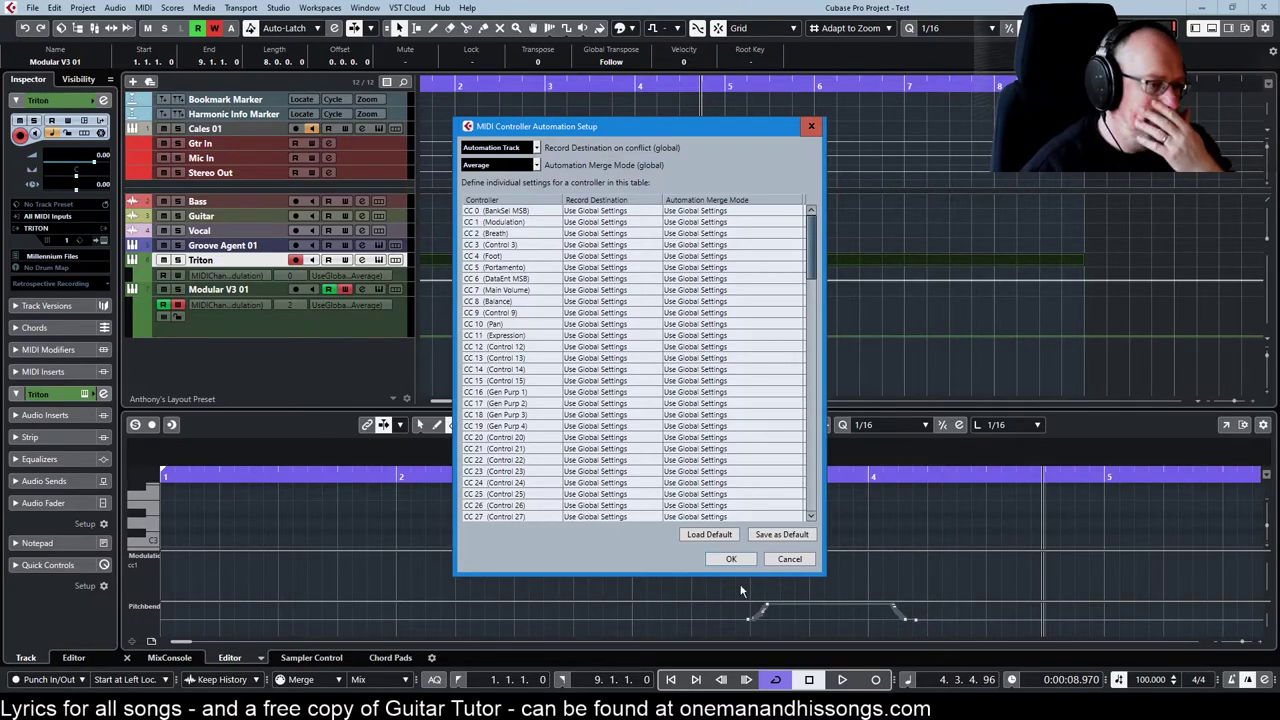
click(731, 560)
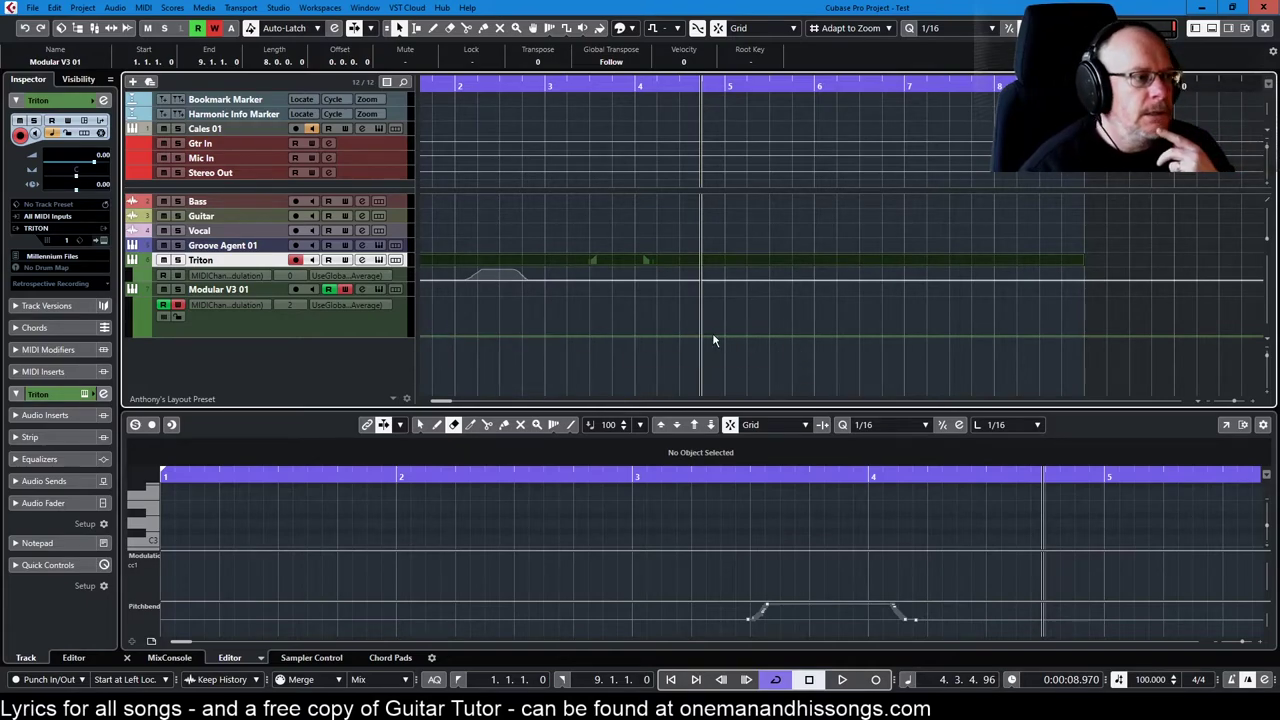
click(55, 8)
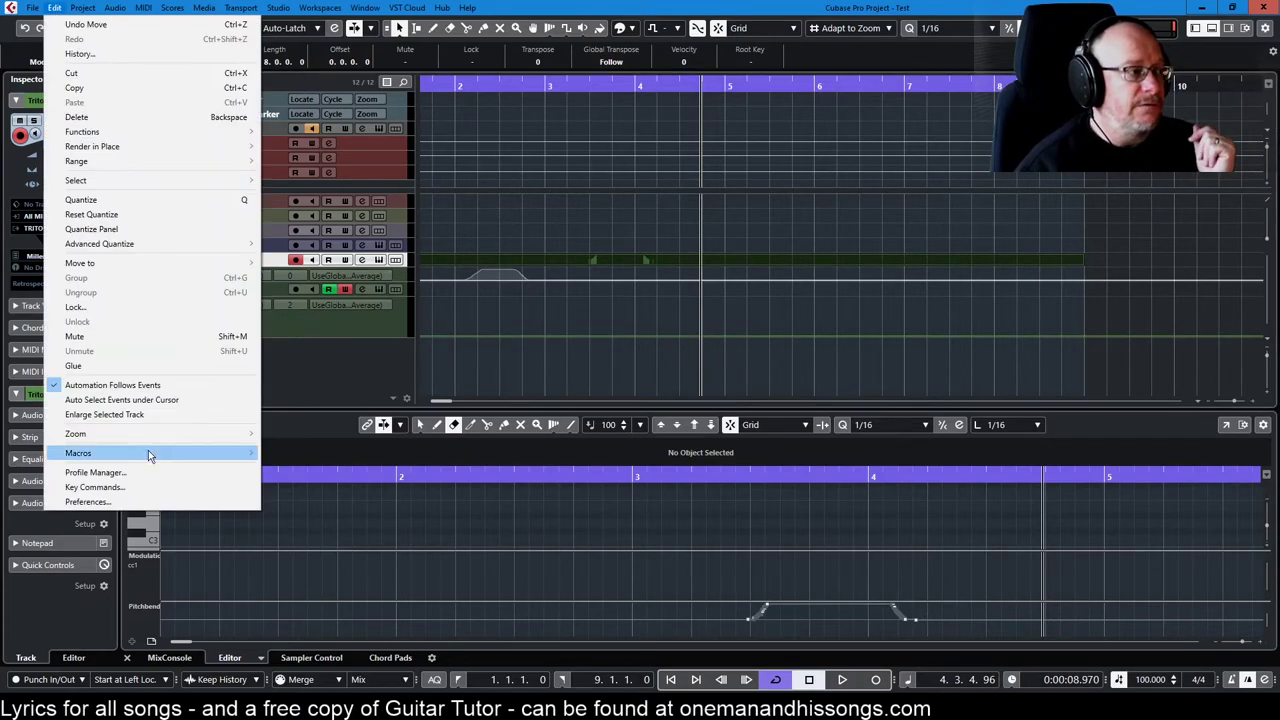
Move the MIDI part back down to Modular V3 01 and collapse Triton's automation lane.
click(364, 378)
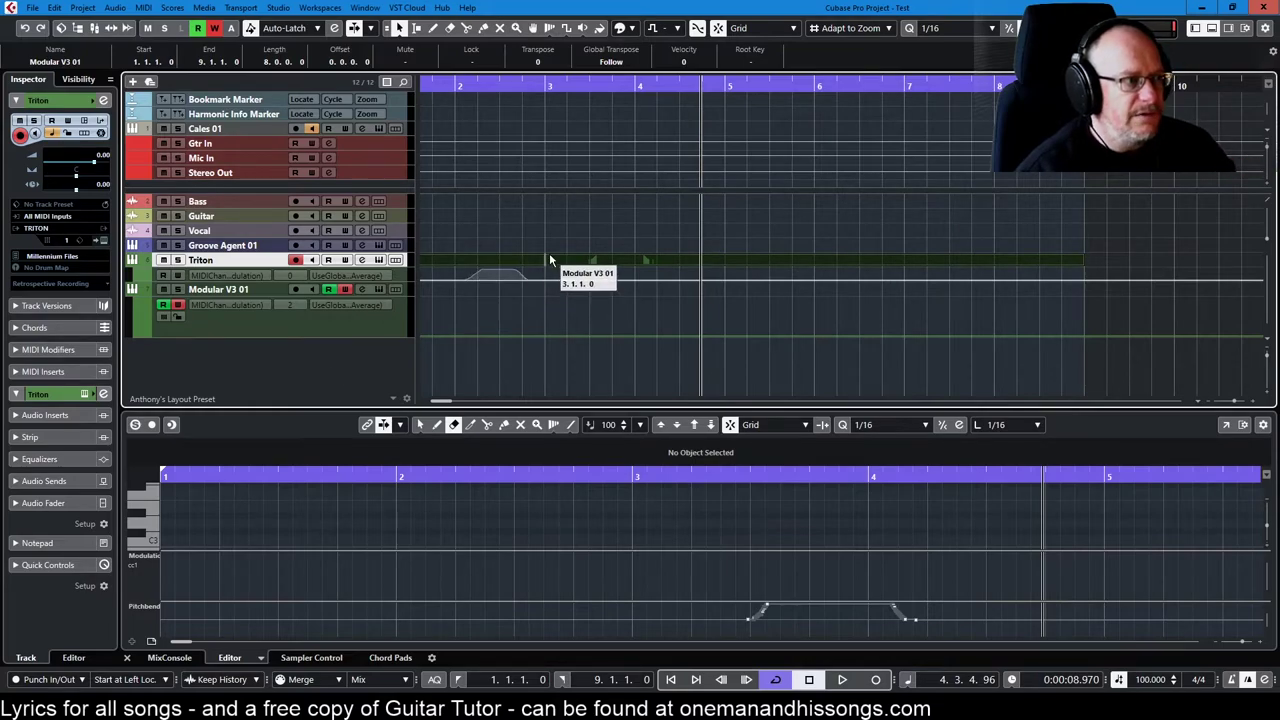
drag(548, 260, 544, 288)
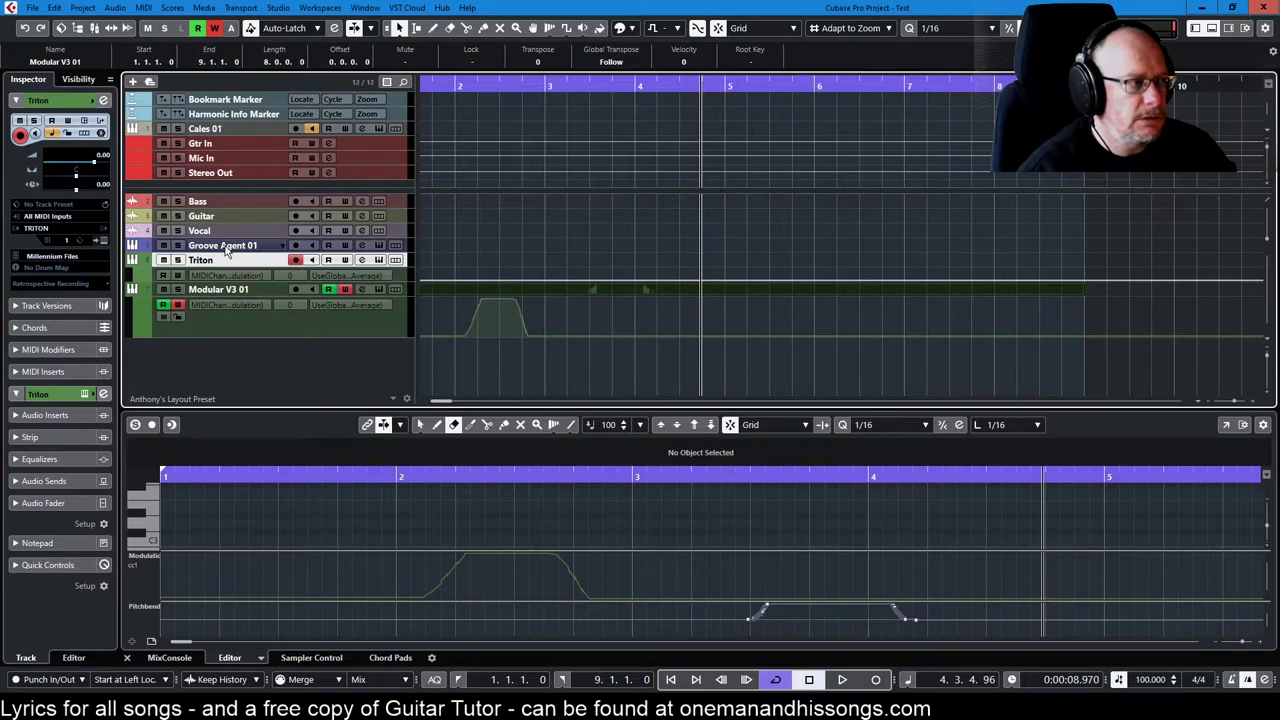
click(133, 262)
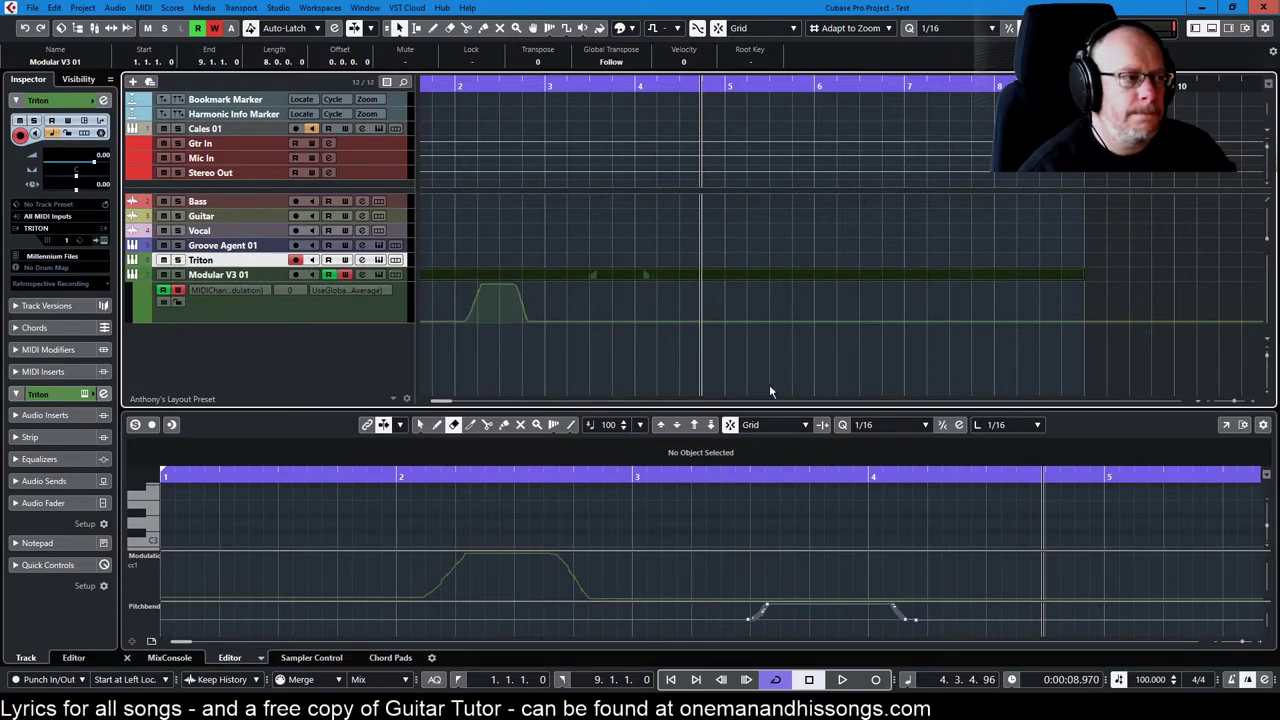
Erase the Modular V3 01 MIDI part with the Erase tool, keeping its modulation swell.
right_click(753, 283)
click(806, 283)
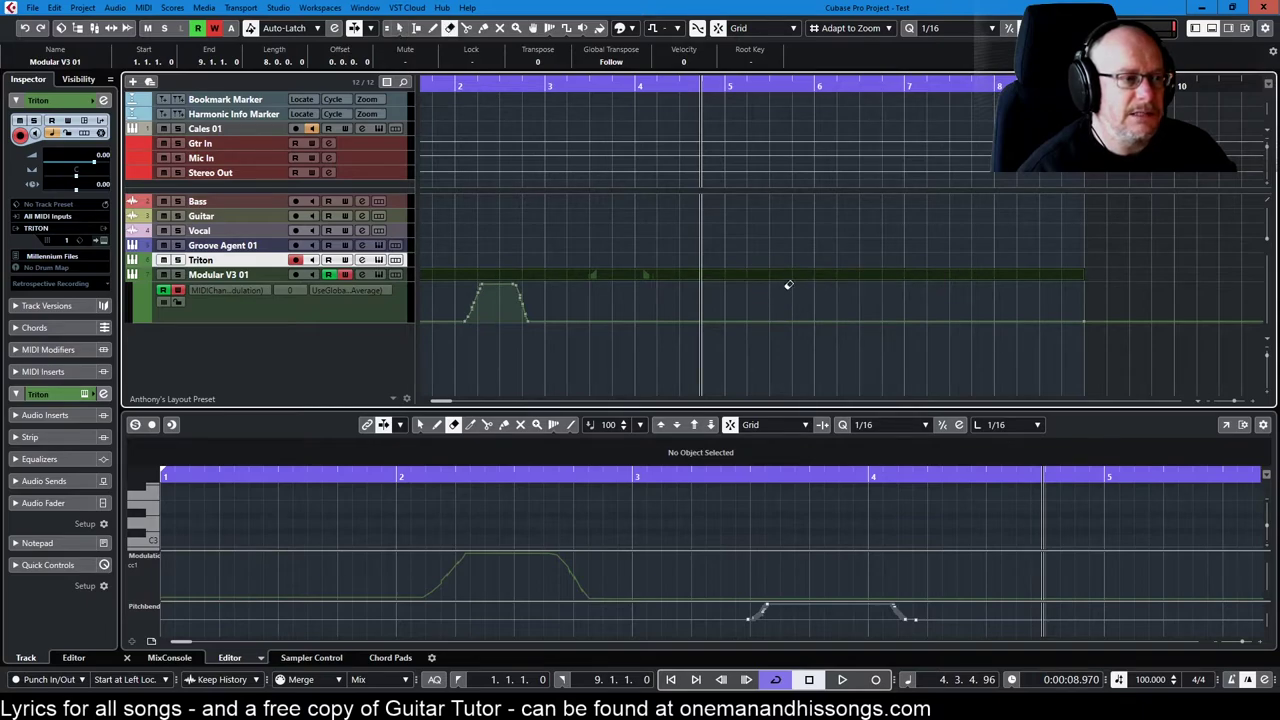
click(653, 274)
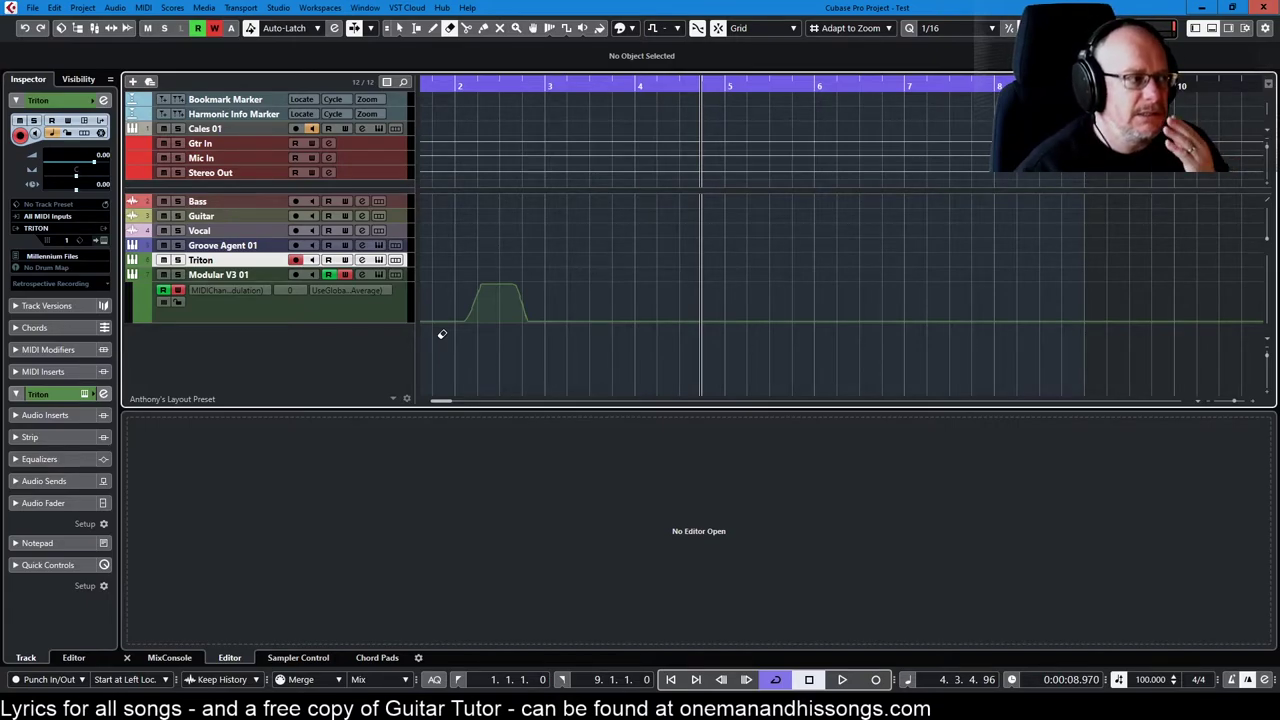
mouse_move(500, 300)
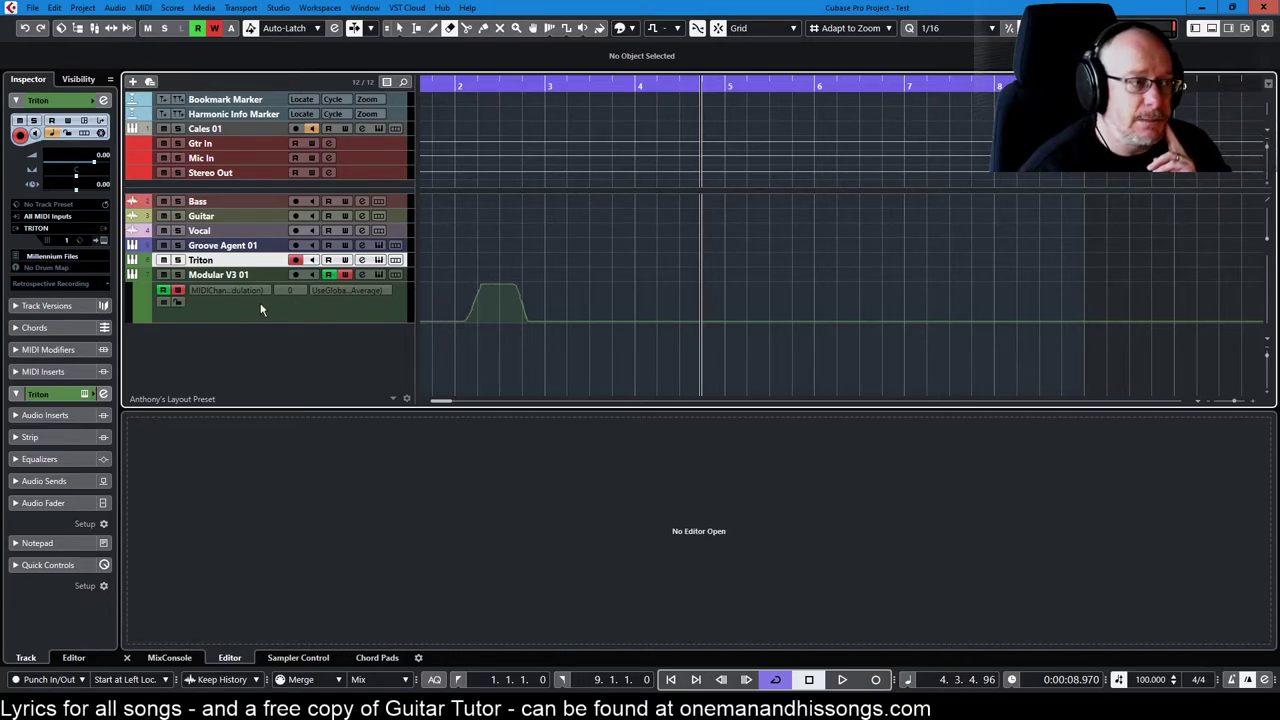
right_click(257, 306)
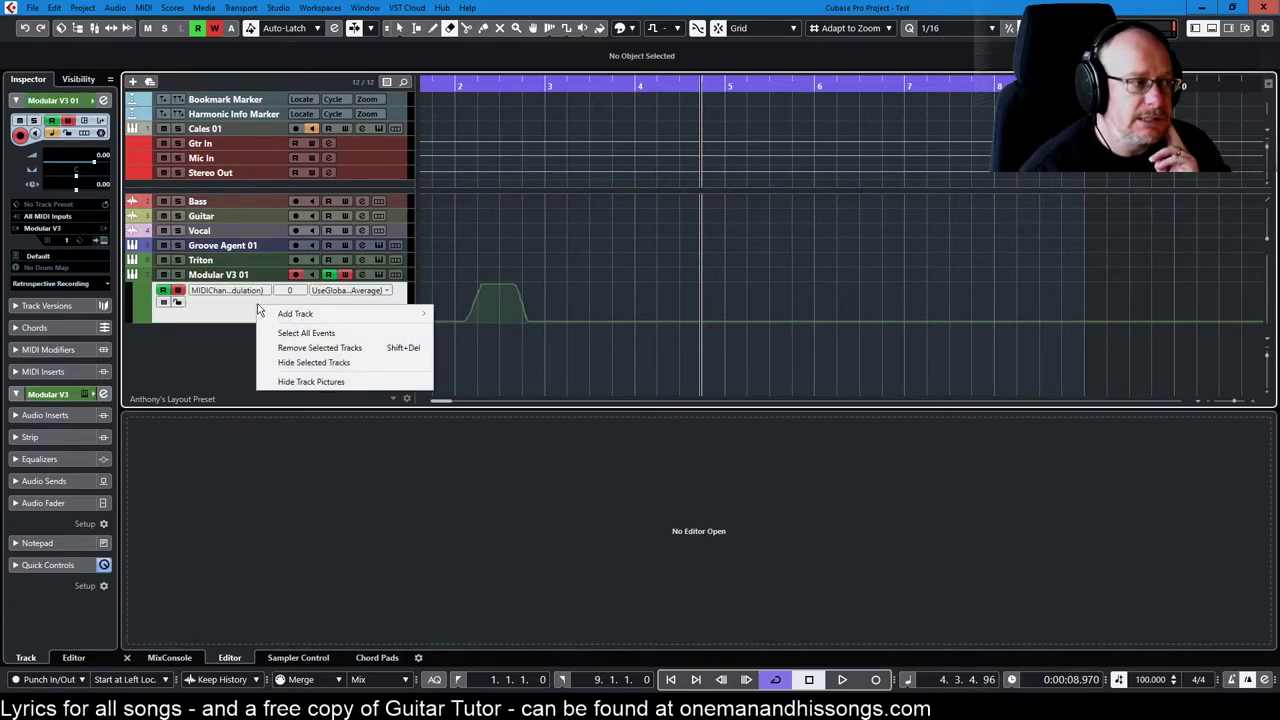
click(326, 348)
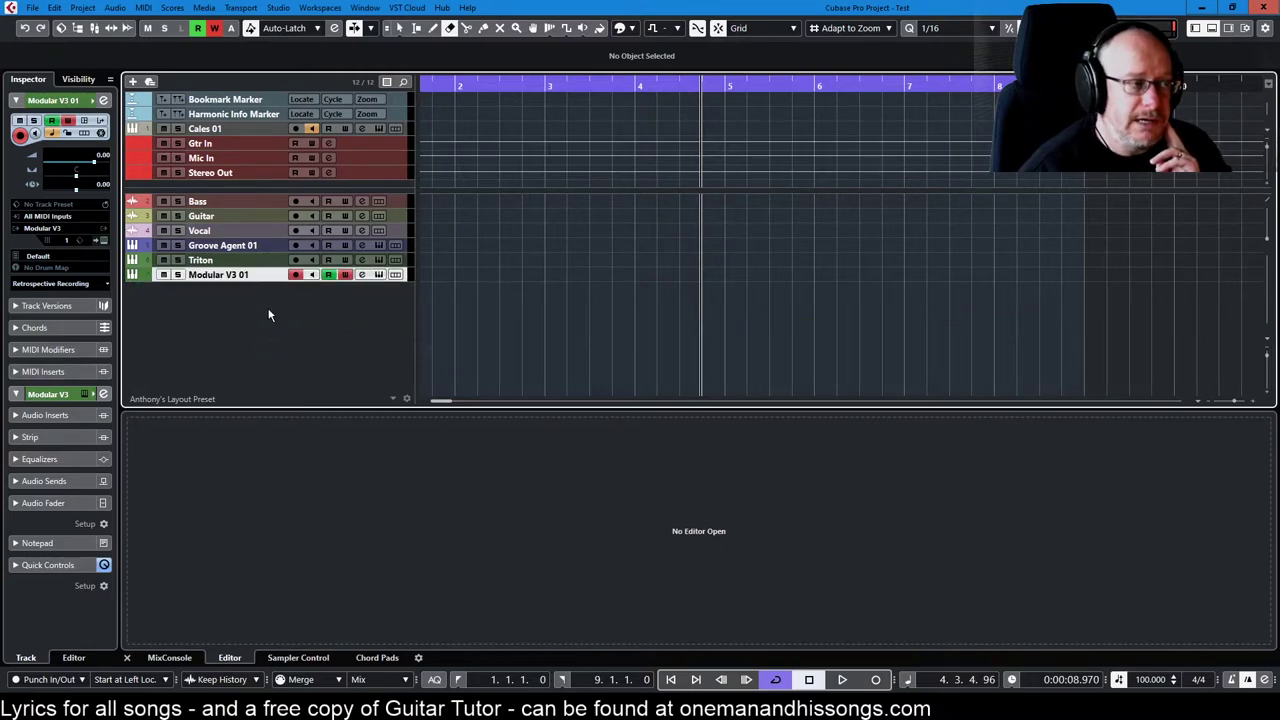
key(ctrl+z)
click(230, 290)
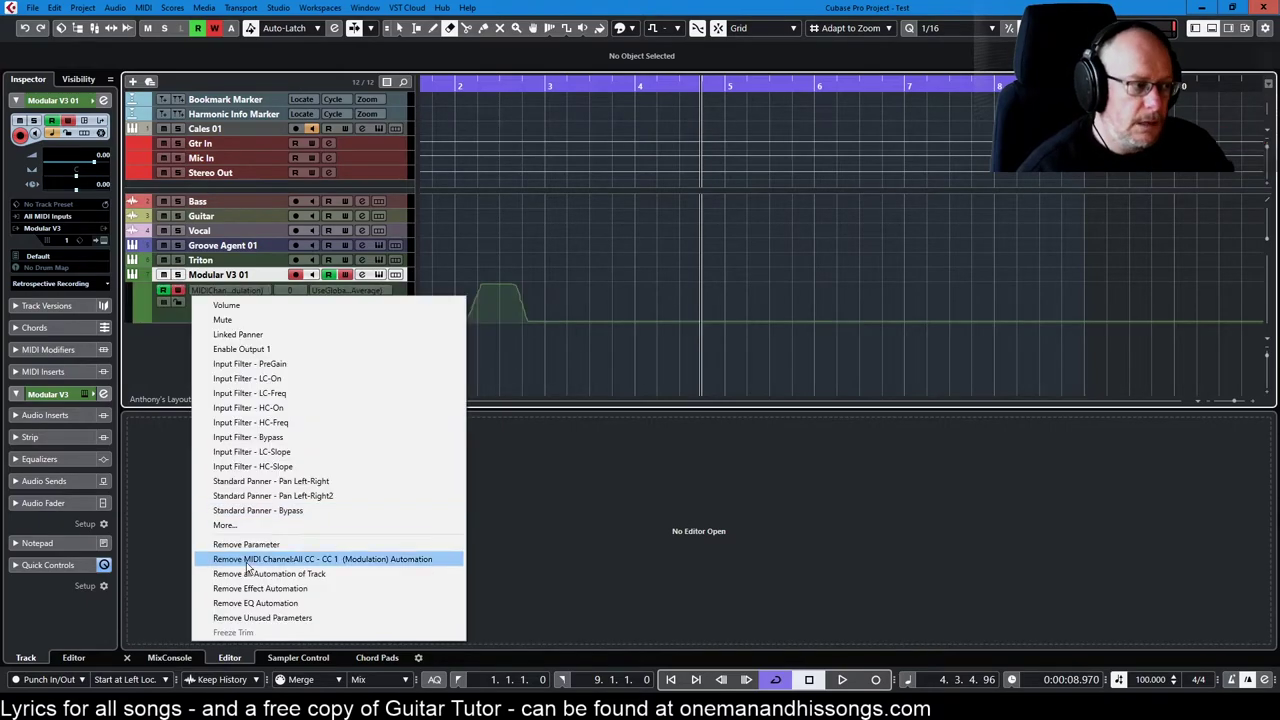
click(257, 573)
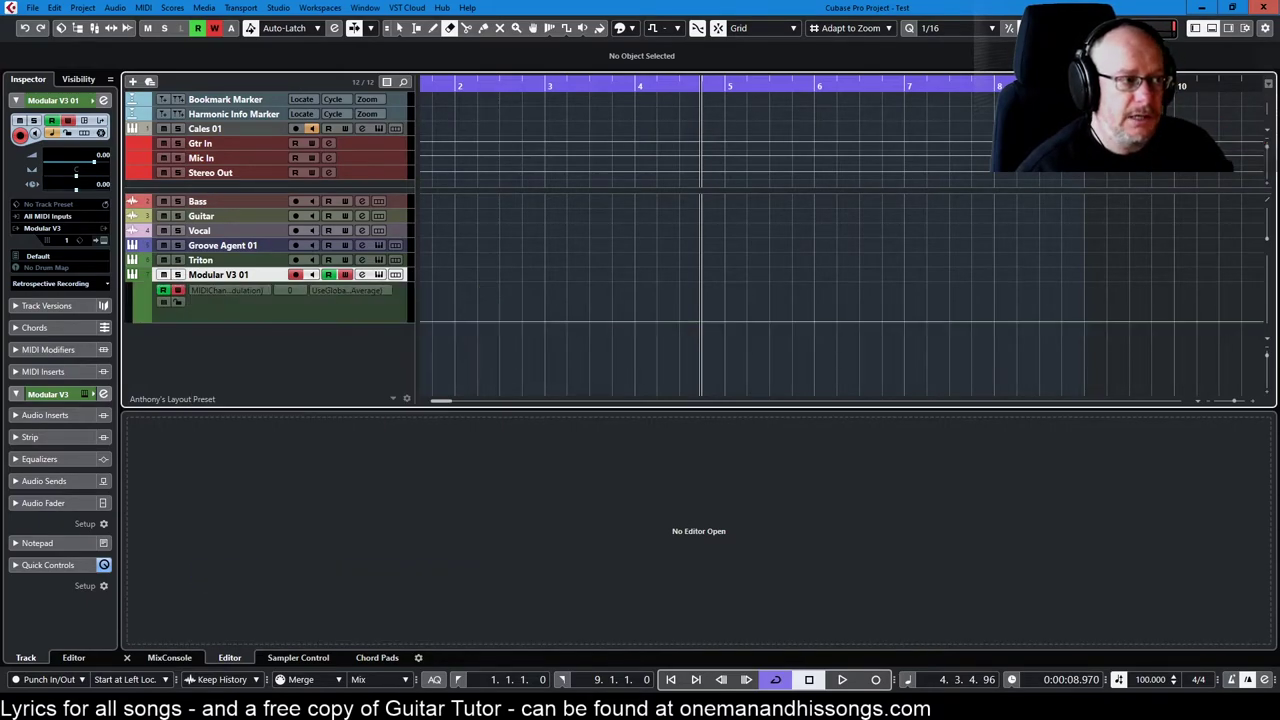
key(ctrl+z)
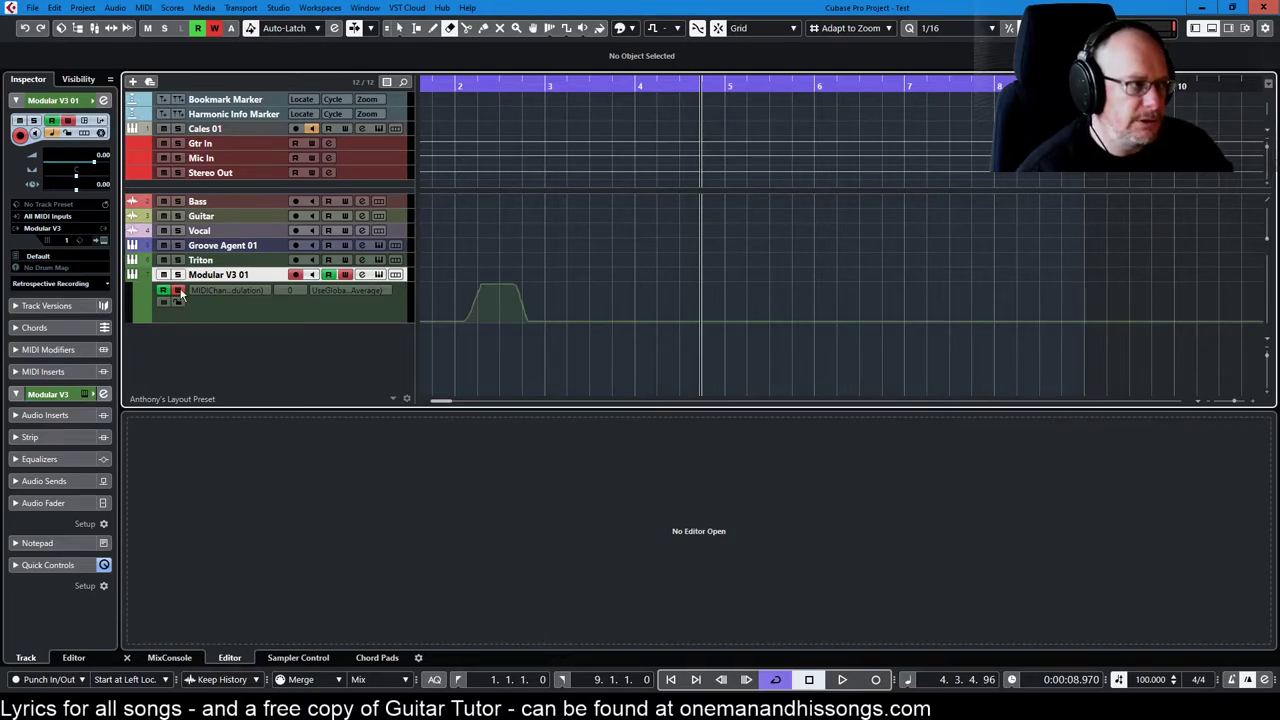
click(222, 290)
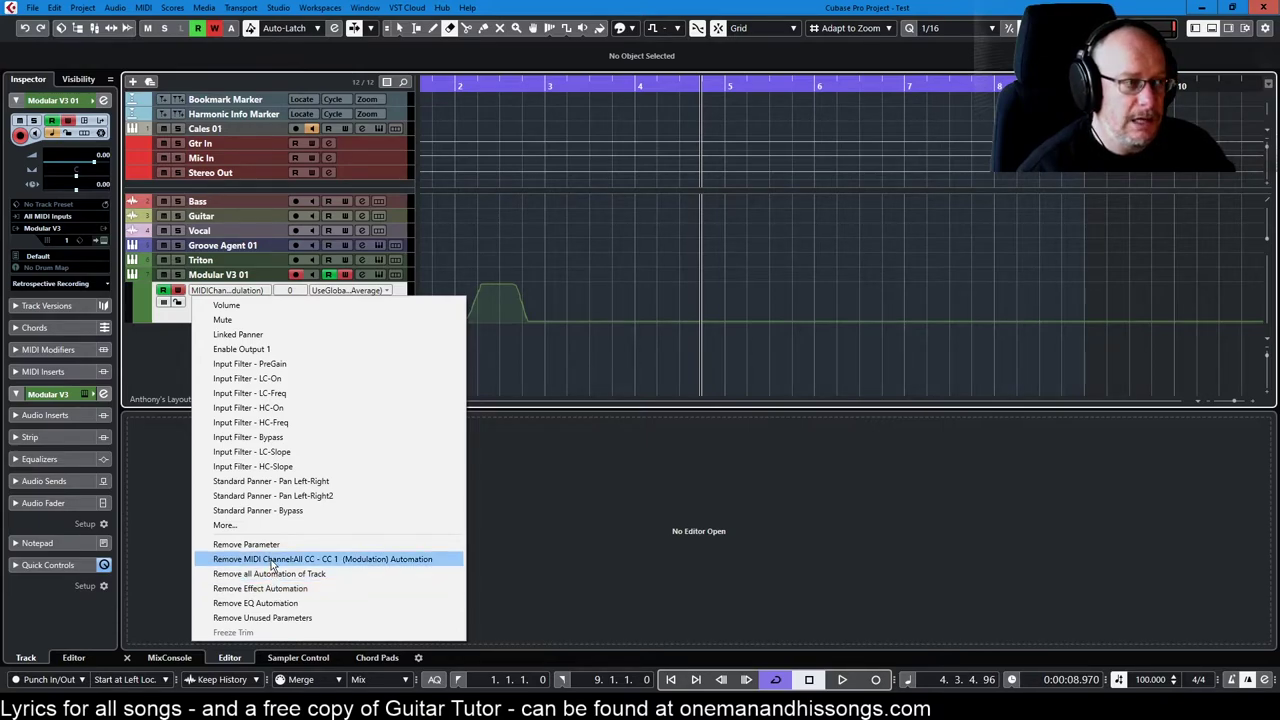
click(271, 562)
key(ctrl+z)
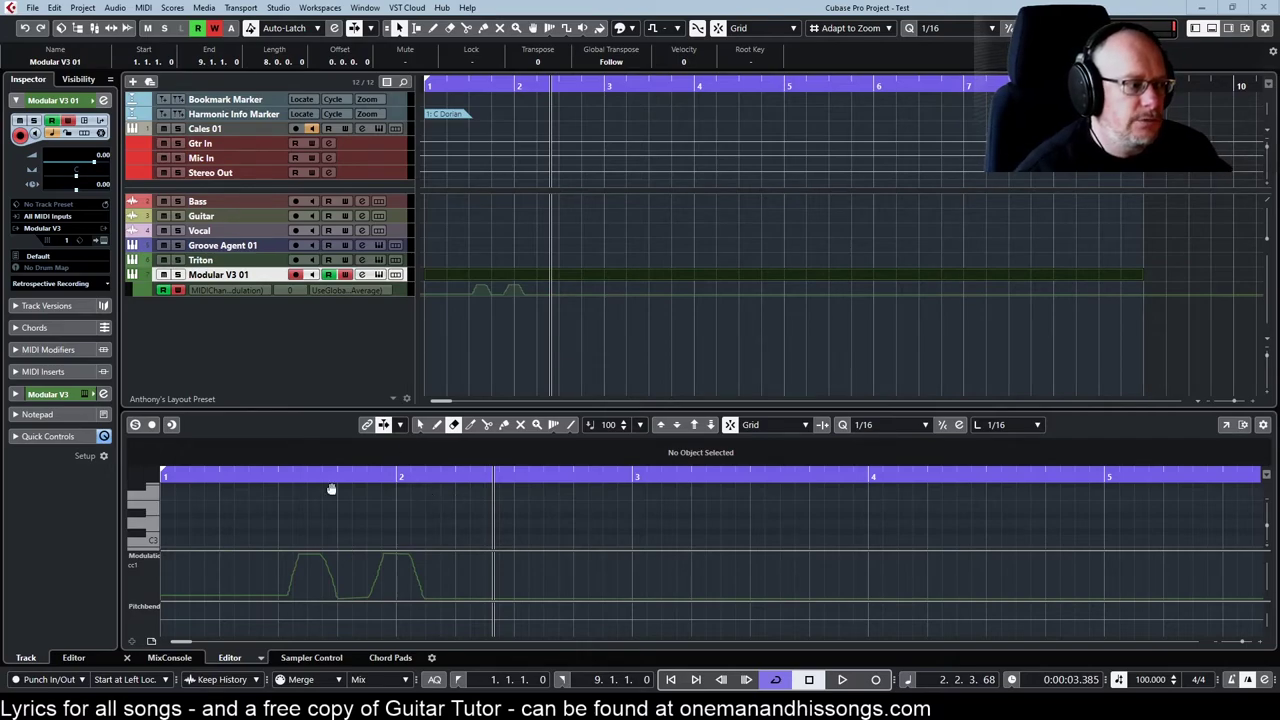
Show the mixer, start playback and record a volume dip plus pan moves right then hard left.
click(170, 658)
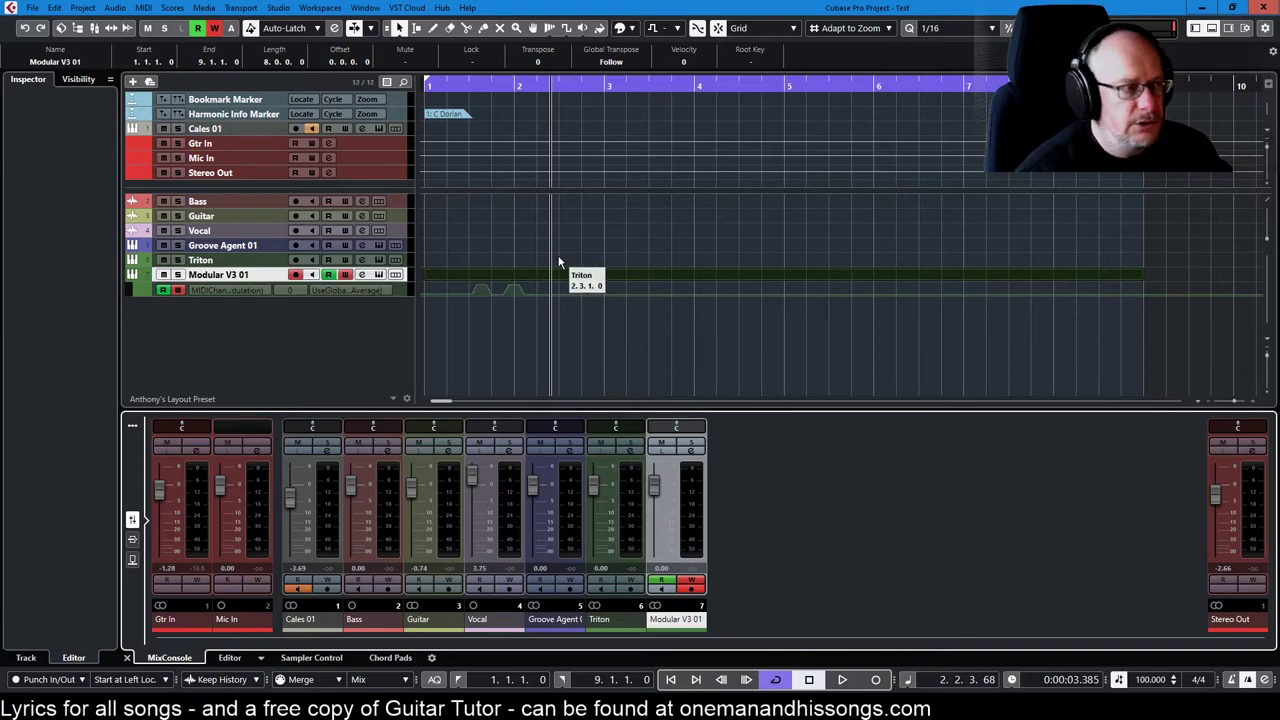
key(space)
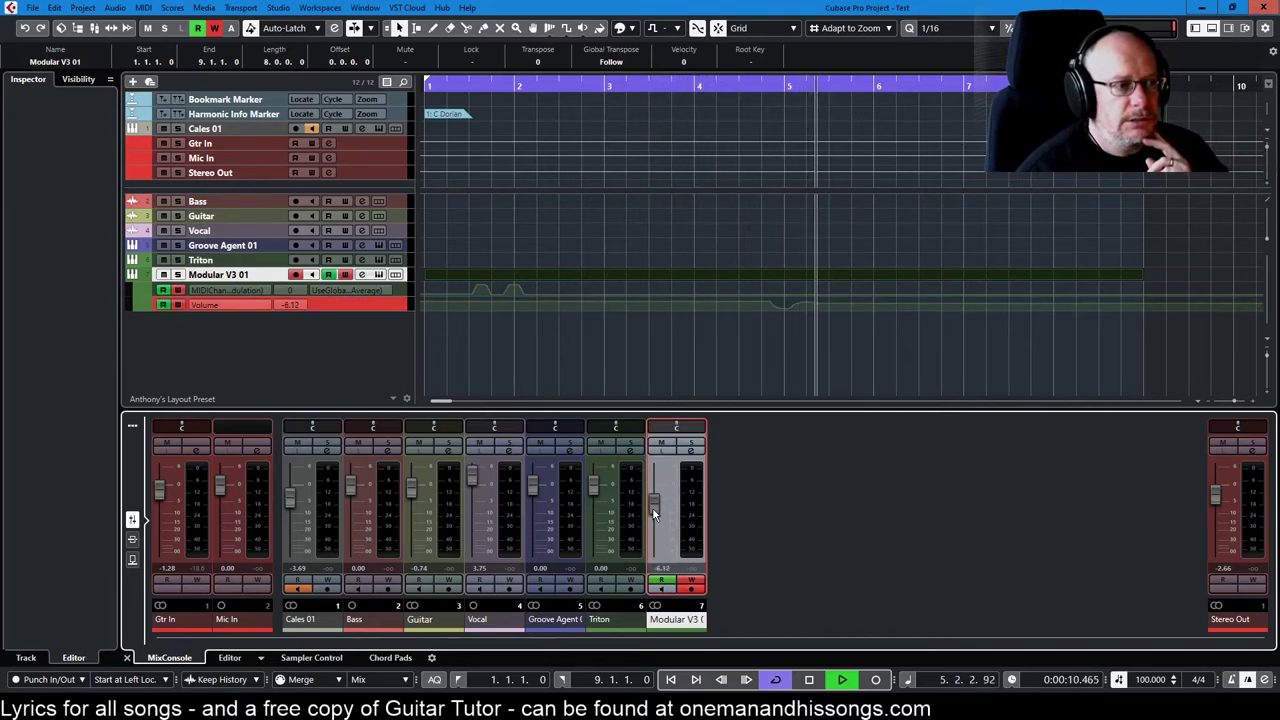
mouse_move(658, 490)
mouse_down()
mouse_move(654, 545)
mouse_move(644, 470)
mouse_move(651, 517)
mouse_move(654, 478)
mouse_move(655, 515)
mouse_move(654, 497)
mouse_up()
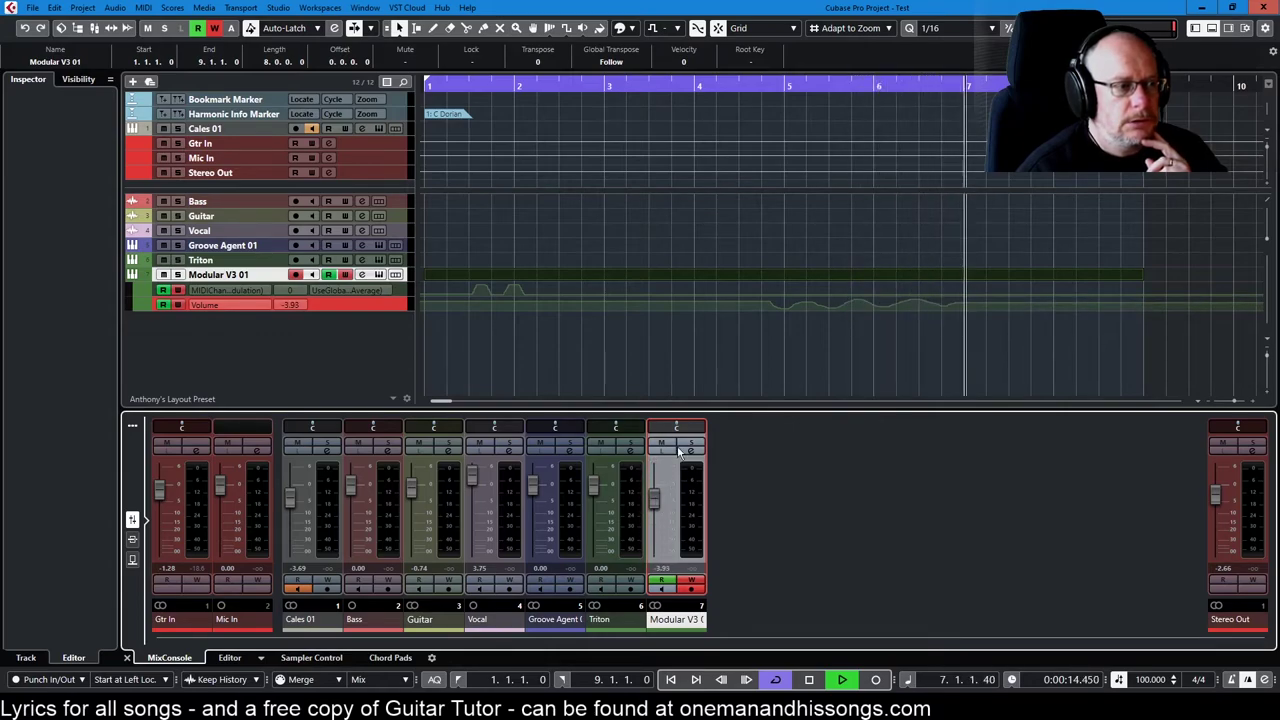
drag(676, 428, 690, 446)
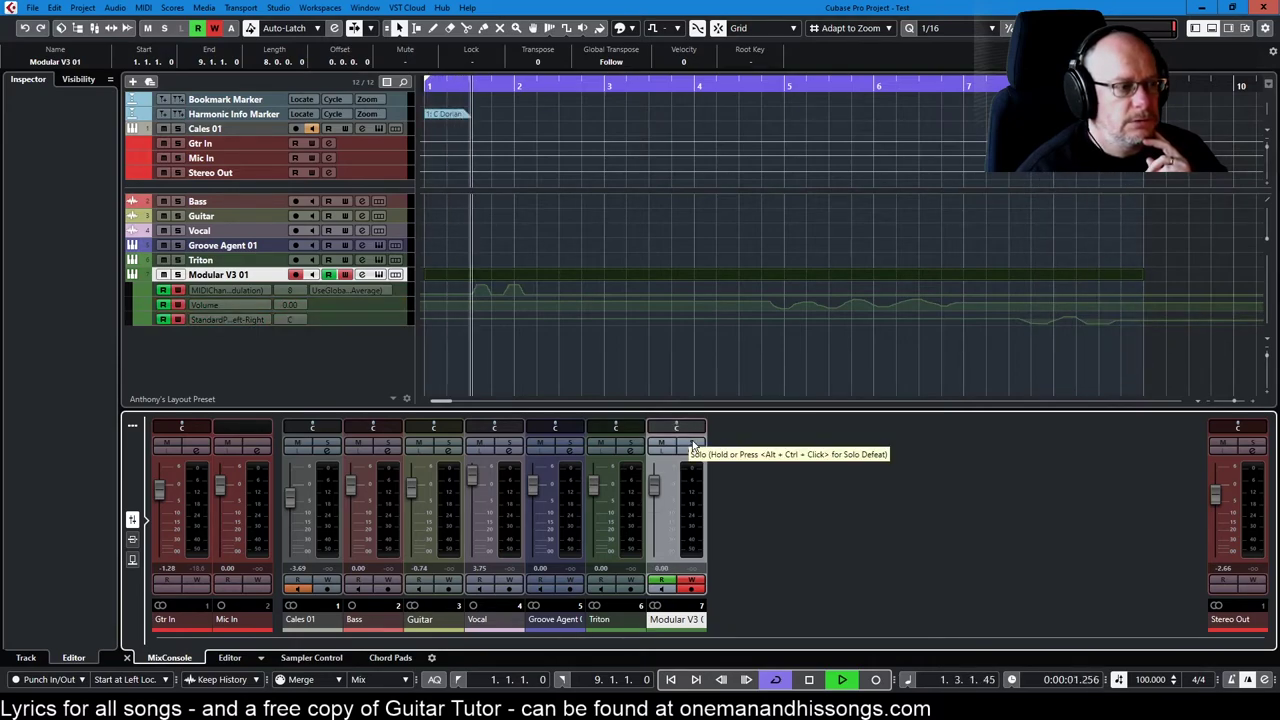
mouse_move(675, 430)
mouse_down()
mouse_move(655, 430)
mouse_move(677, 430)
mouse_up()
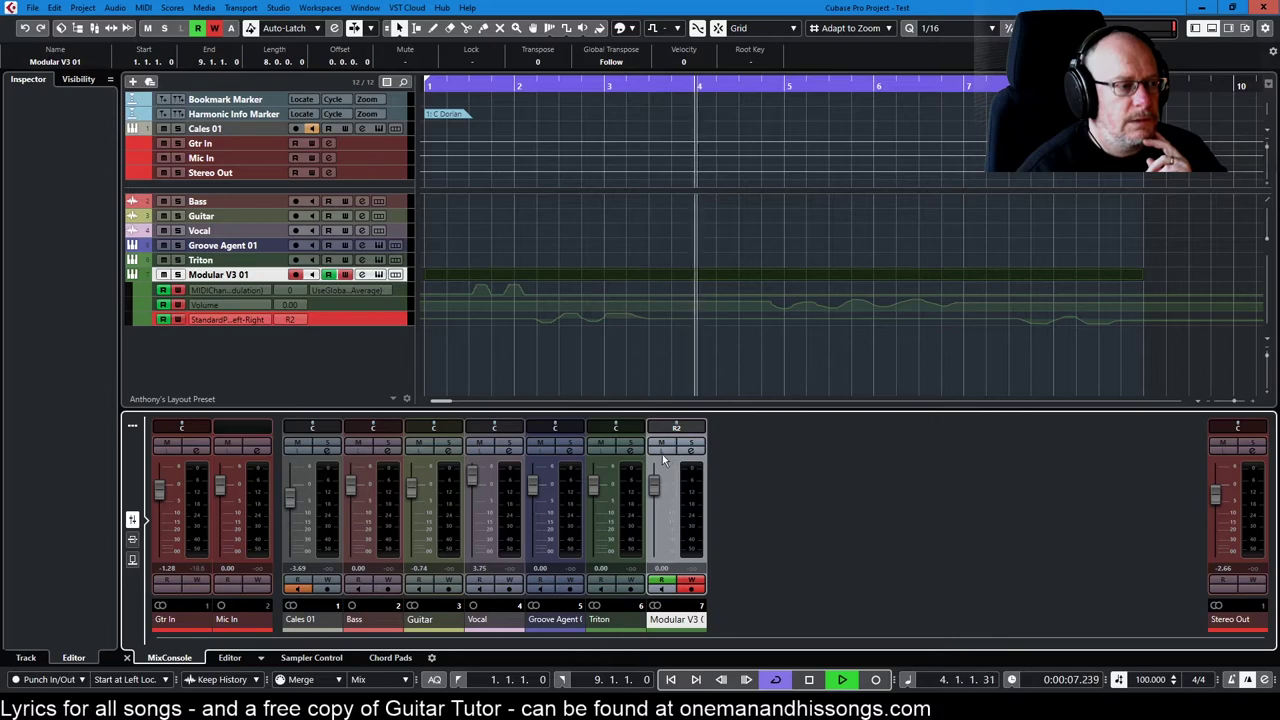
Pull the Modular V3 fader down, record two short mute blocks, then stop playback.
drag(653, 483, 653, 543)
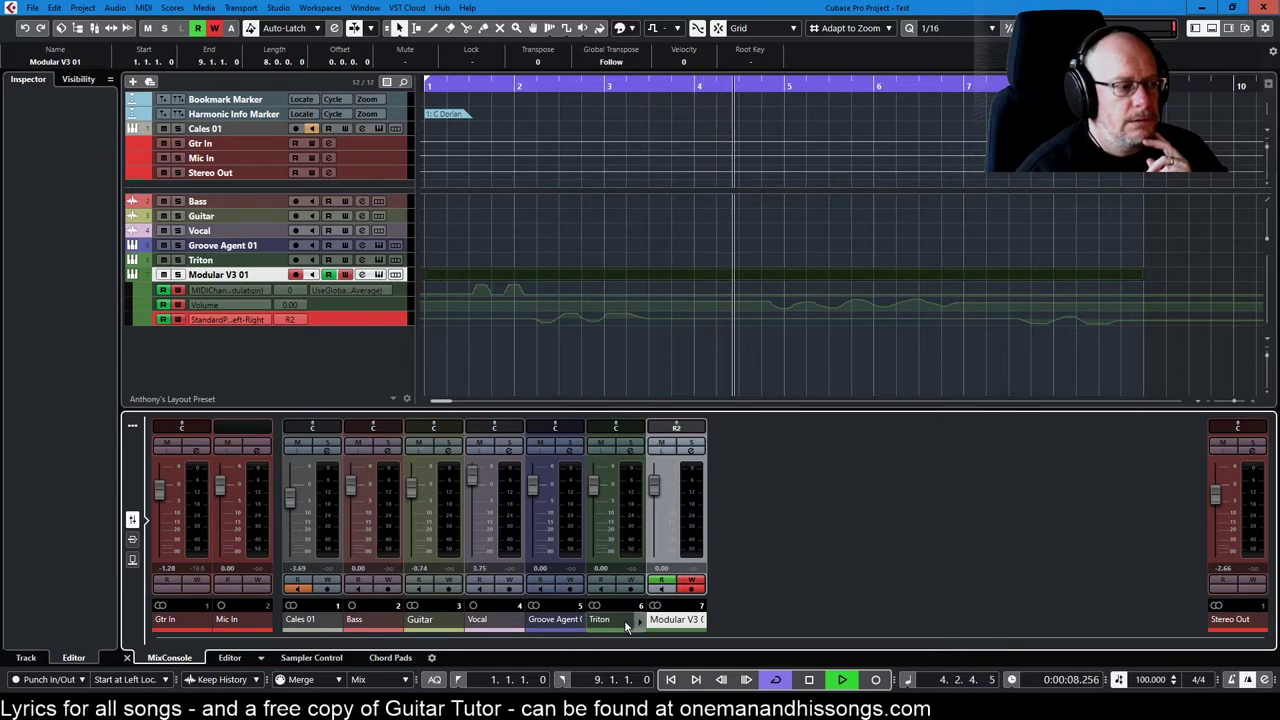
click(663, 445)
click(663, 445)
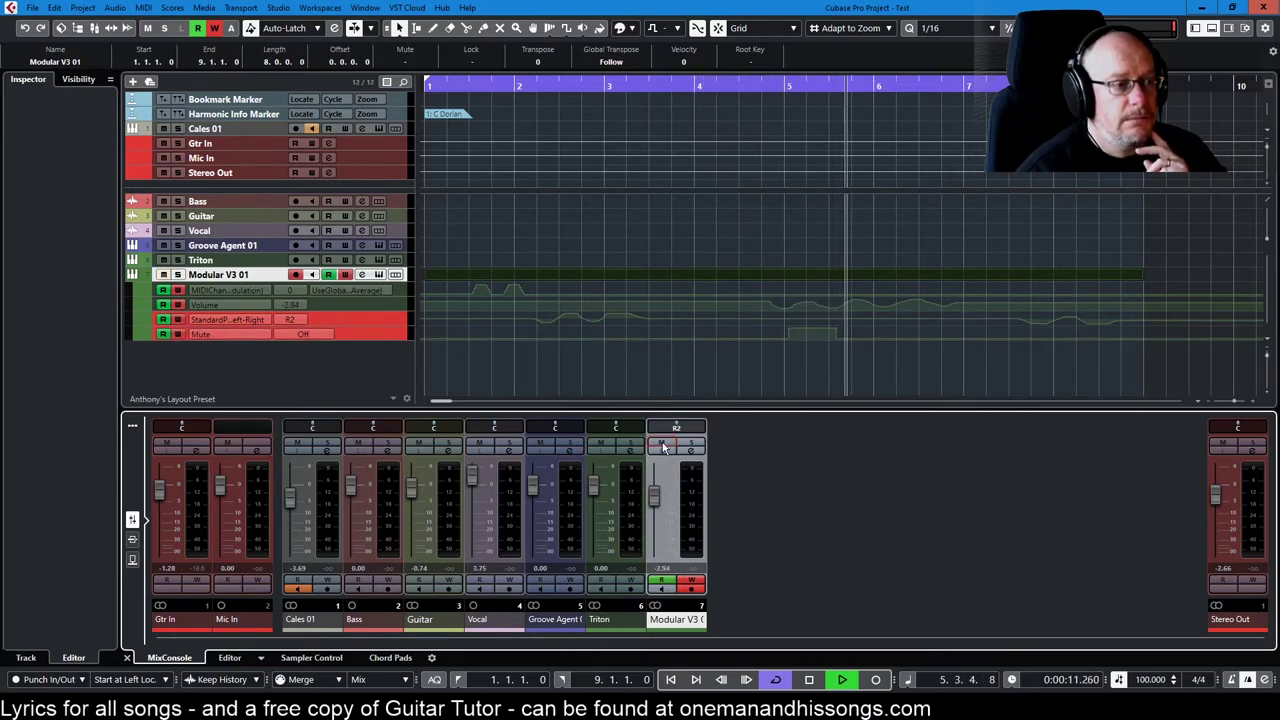
click(663, 445)
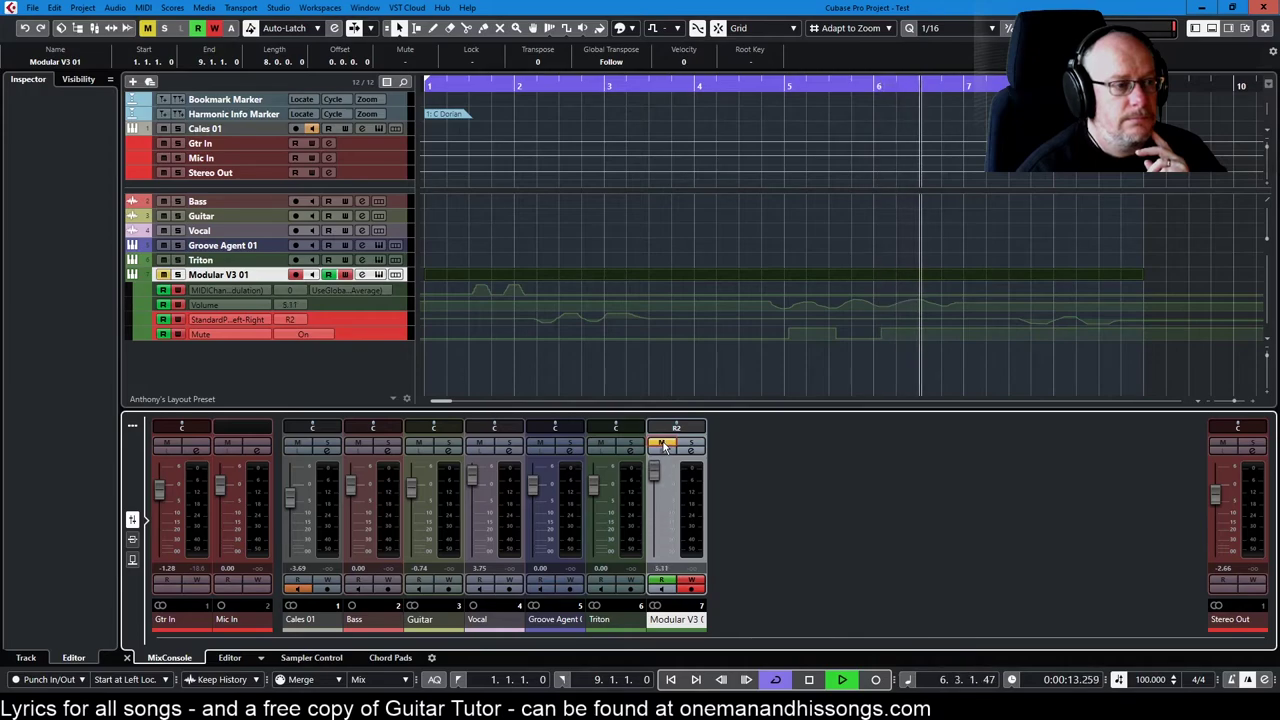
click(663, 445)
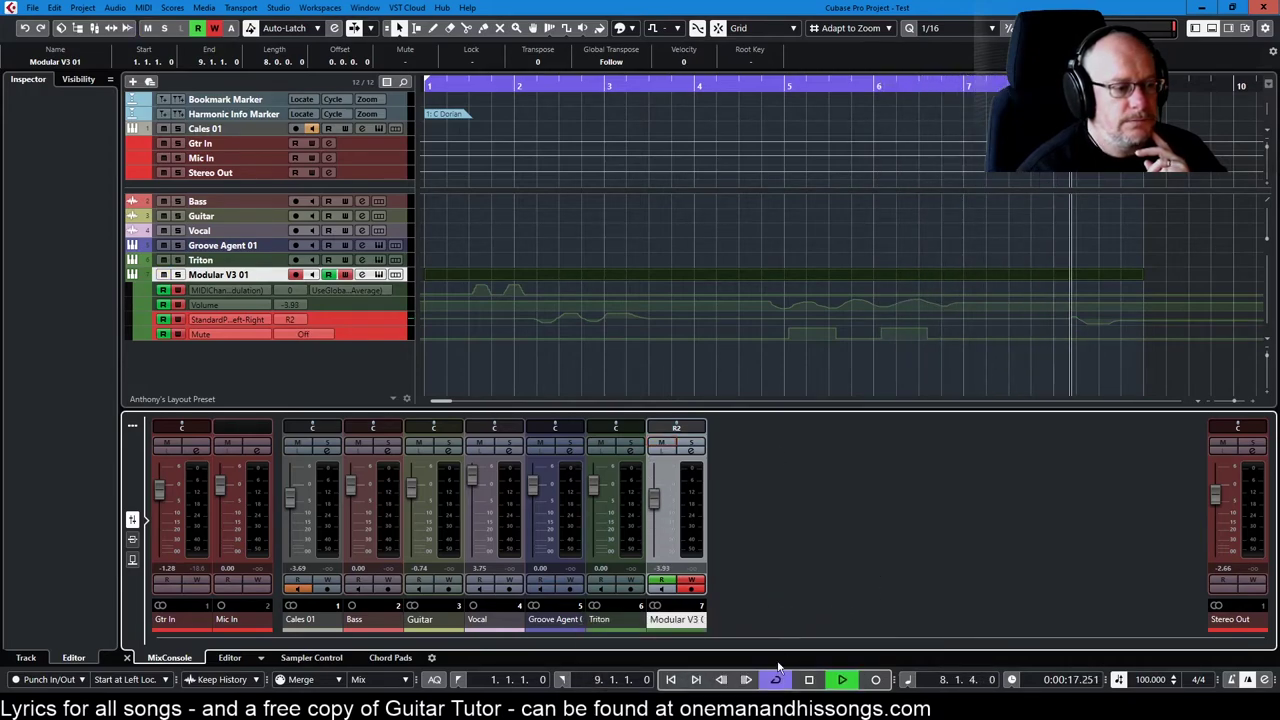
click(808, 679)
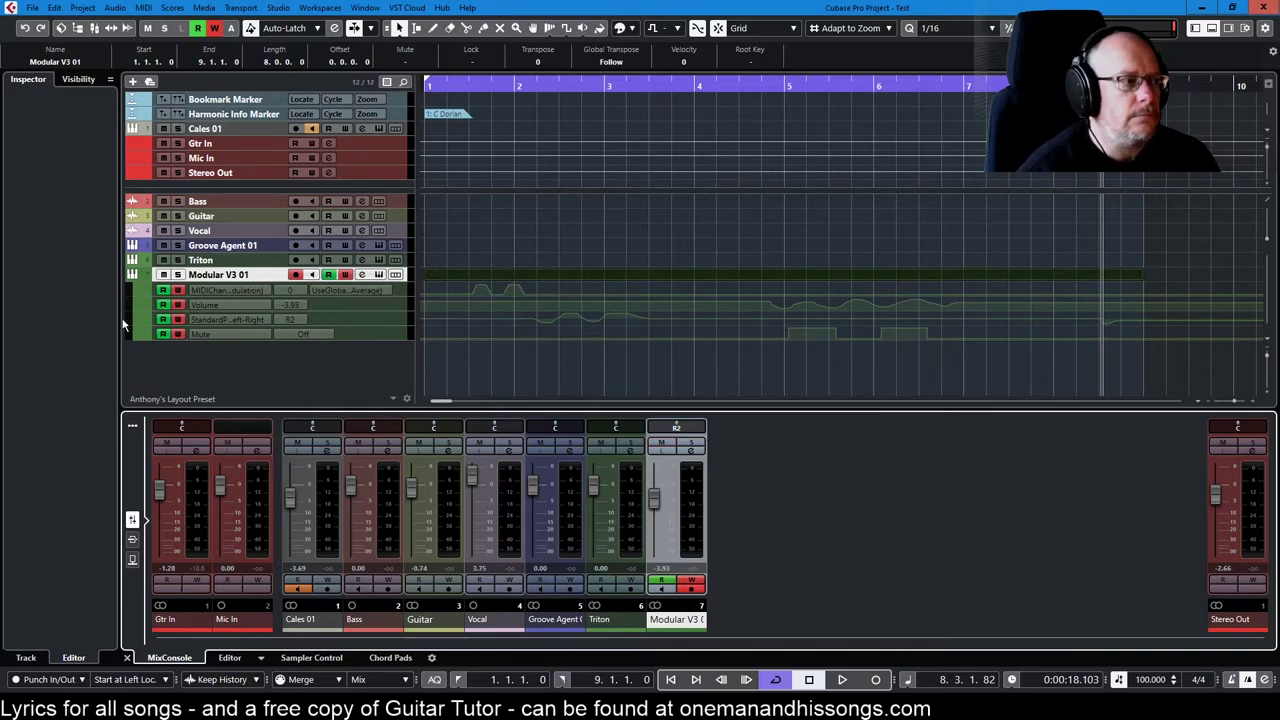
Select and enlarge the Modular V3 01 CC1 modulation lane and zoom in.
click(445, 291)
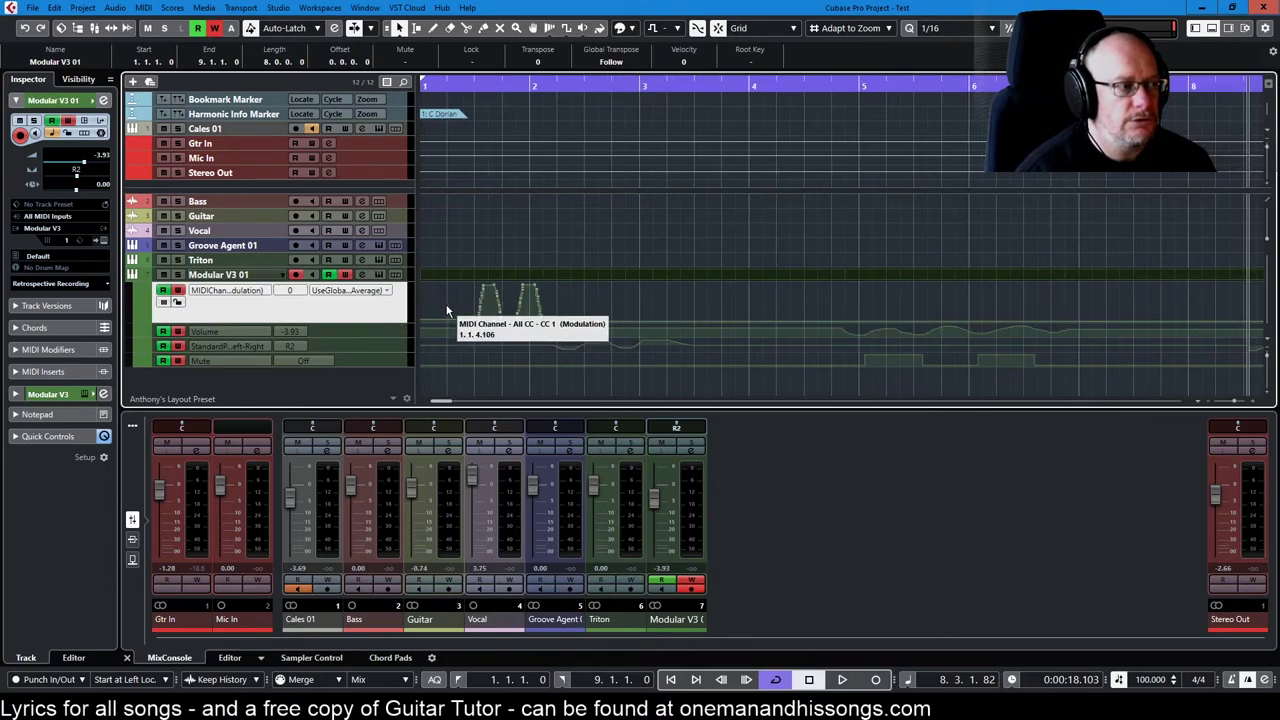
ctrl+scroll(450, 306, up, 4)
ctrl+scroll(480, 320, up, 2)
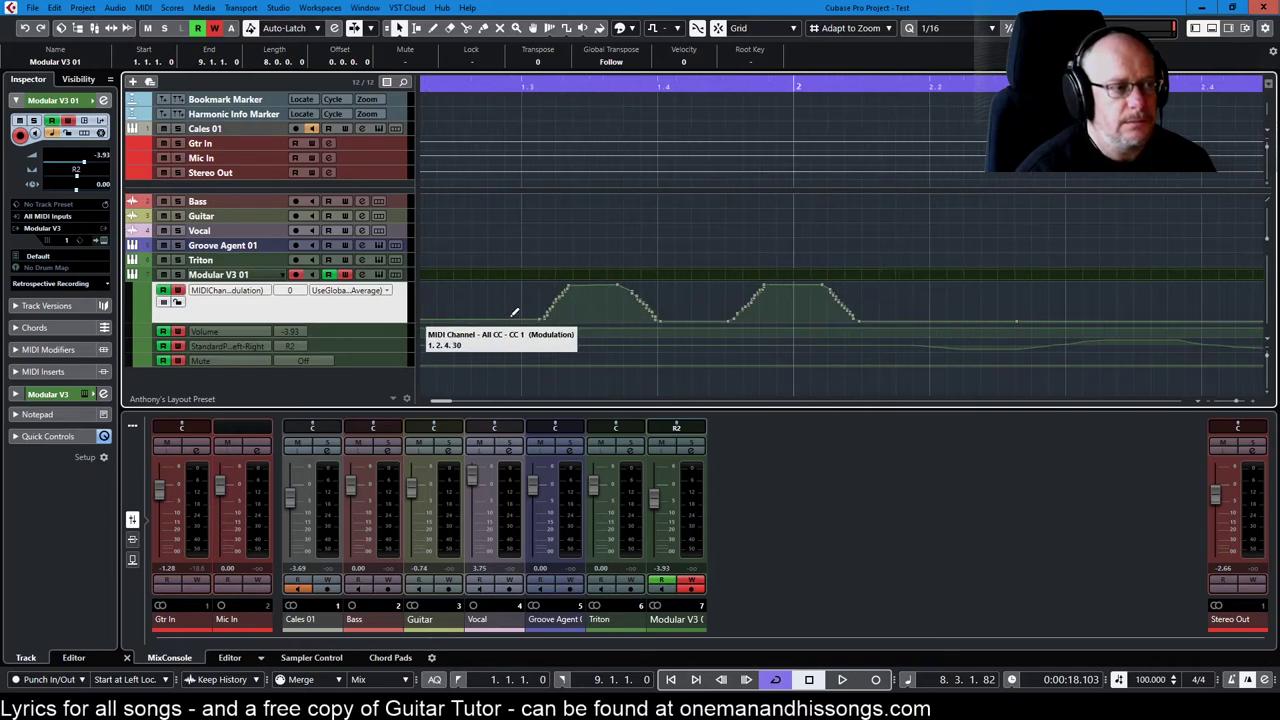
ctrl+scroll(520, 316, up, 2)
ctrl+scroll(650, 326, up, 1)
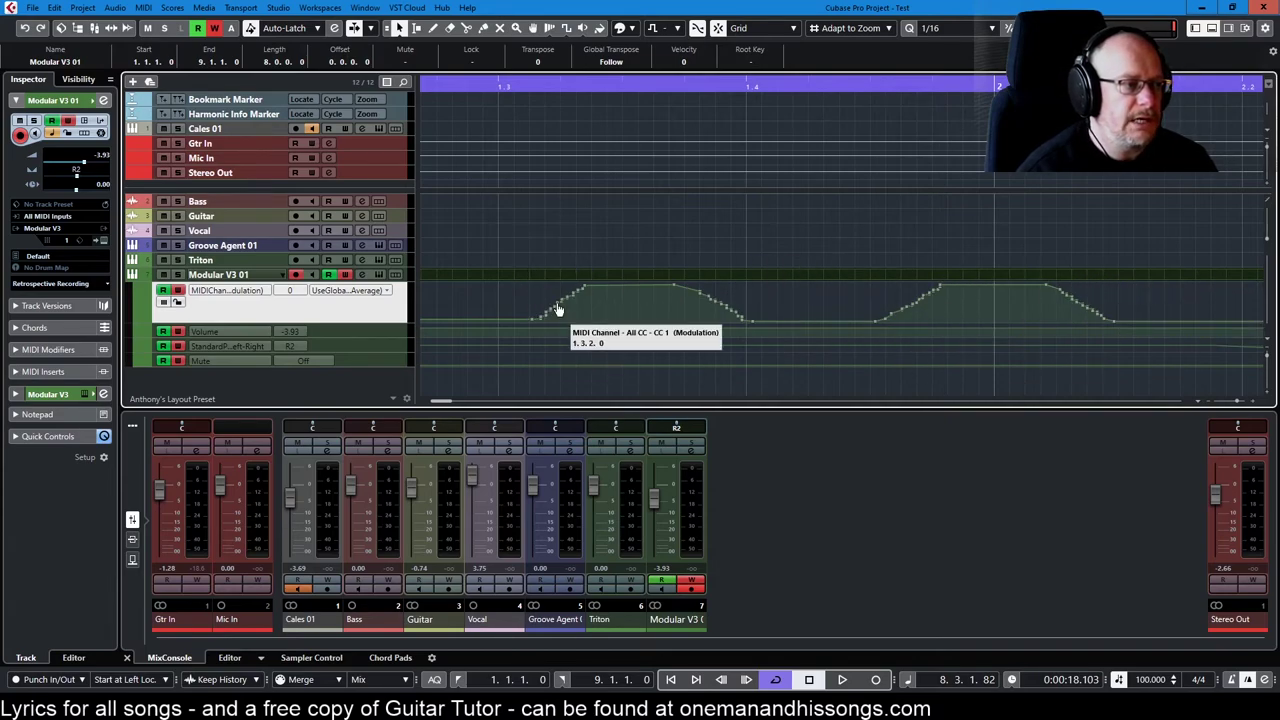
With the Draw tool, pencil new CC1 humps leading into the first existing swell.
right_click(591, 312)
click(623, 311)
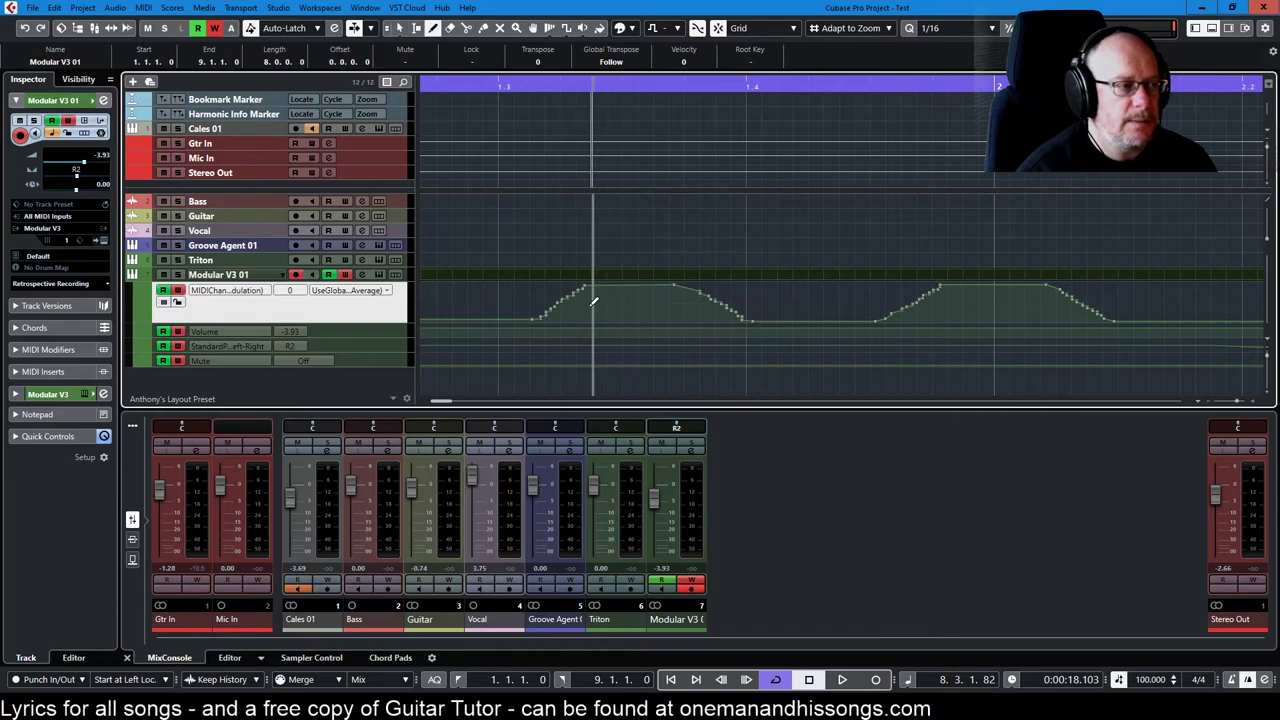
drag(509, 307, 612, 305)
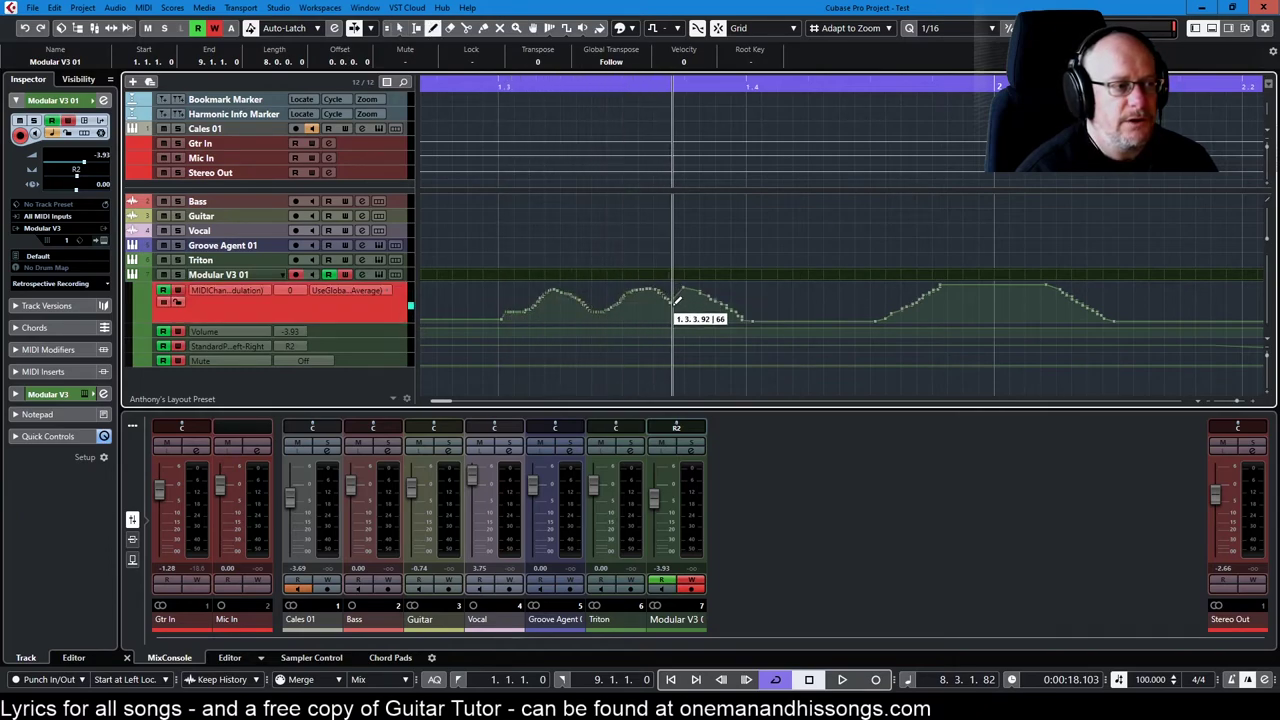
mouse_move(612, 305)
mouse_down()
mouse_move(766, 287)
mouse_move(803, 308)
mouse_move(837, 289)
mouse_move(878, 316)
mouse_up()
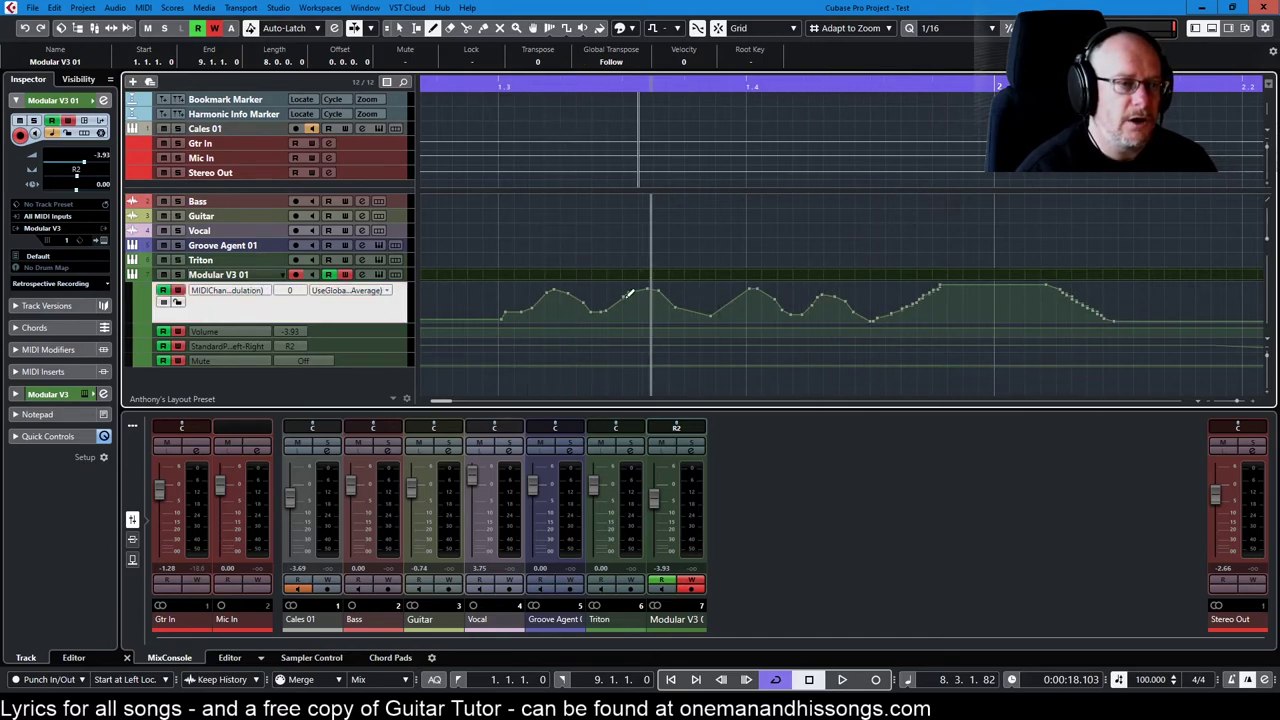
Range-select a short CC1 section, scale it down and tilt its left end lower.
right_click(672, 304)
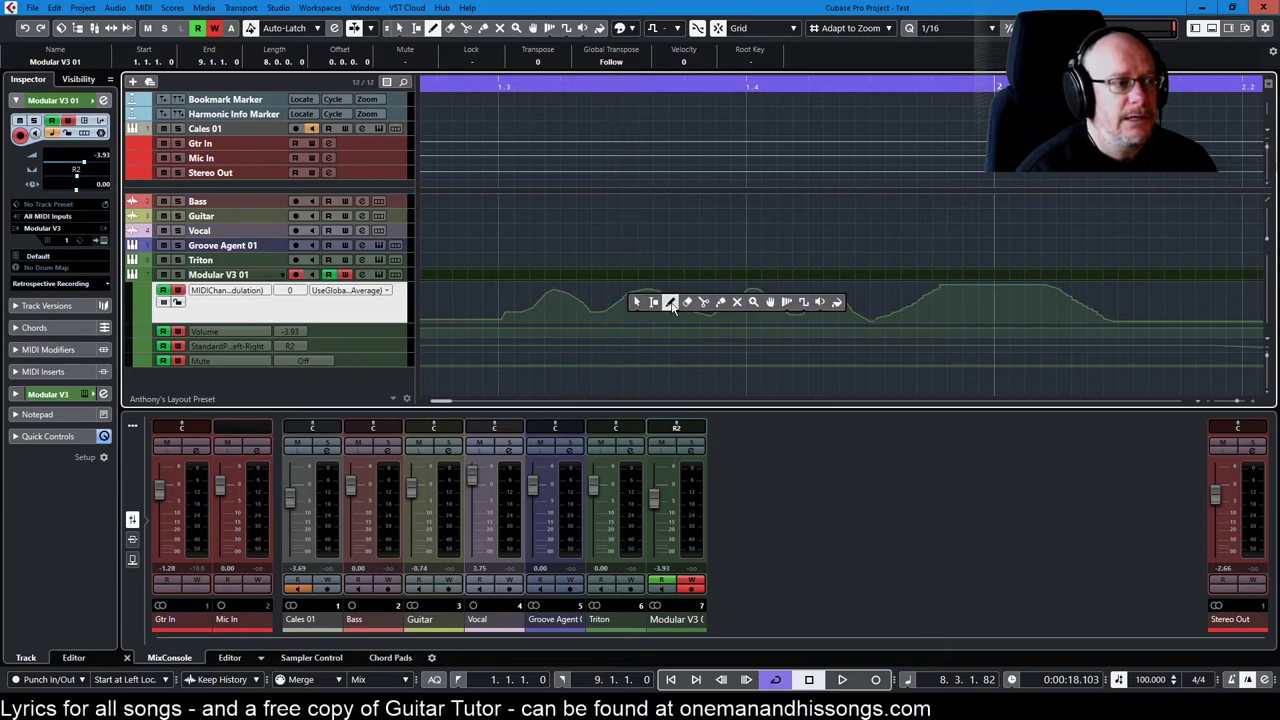
click(654, 305)
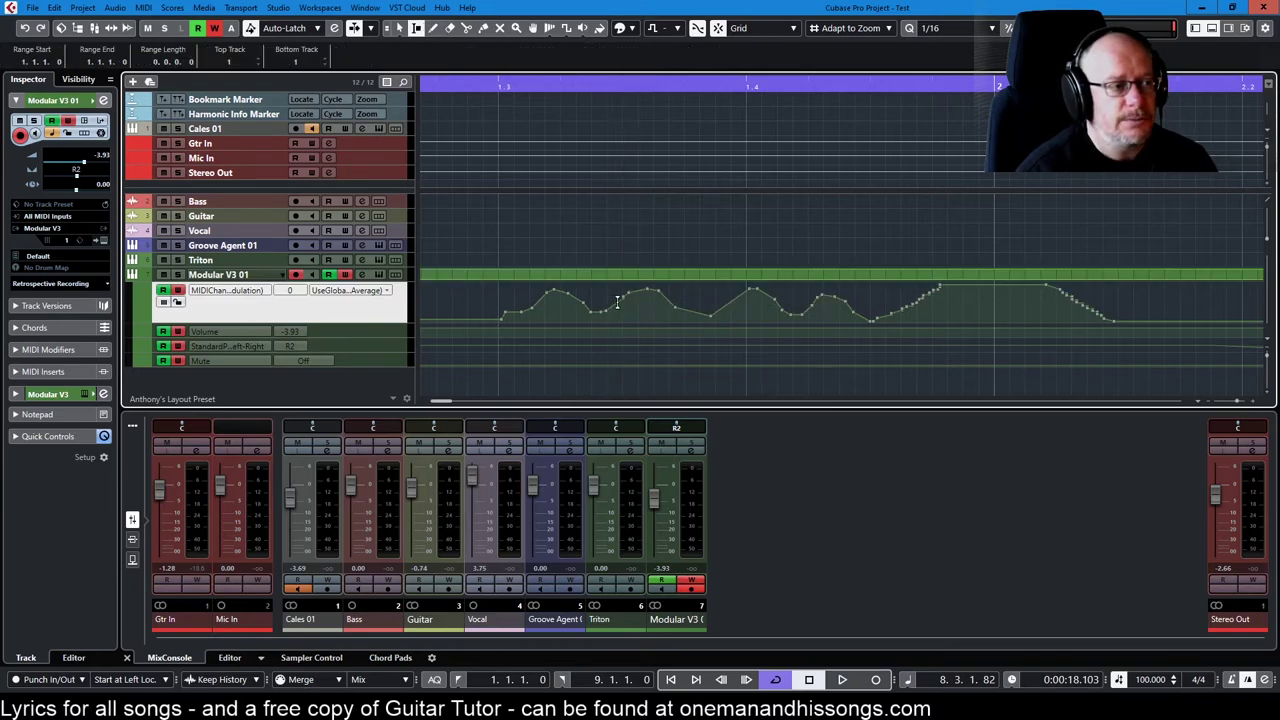
drag(620, 302, 684, 308)
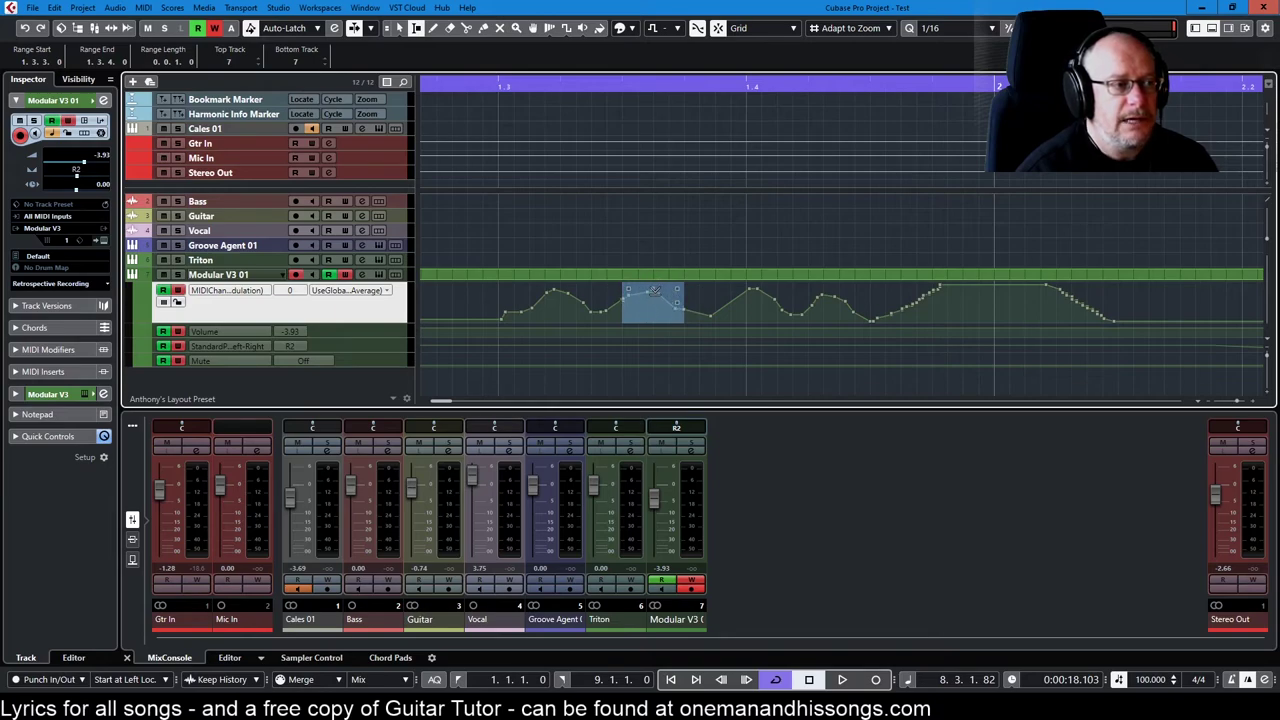
click(654, 294)
drag(623, 291, 689, 296)
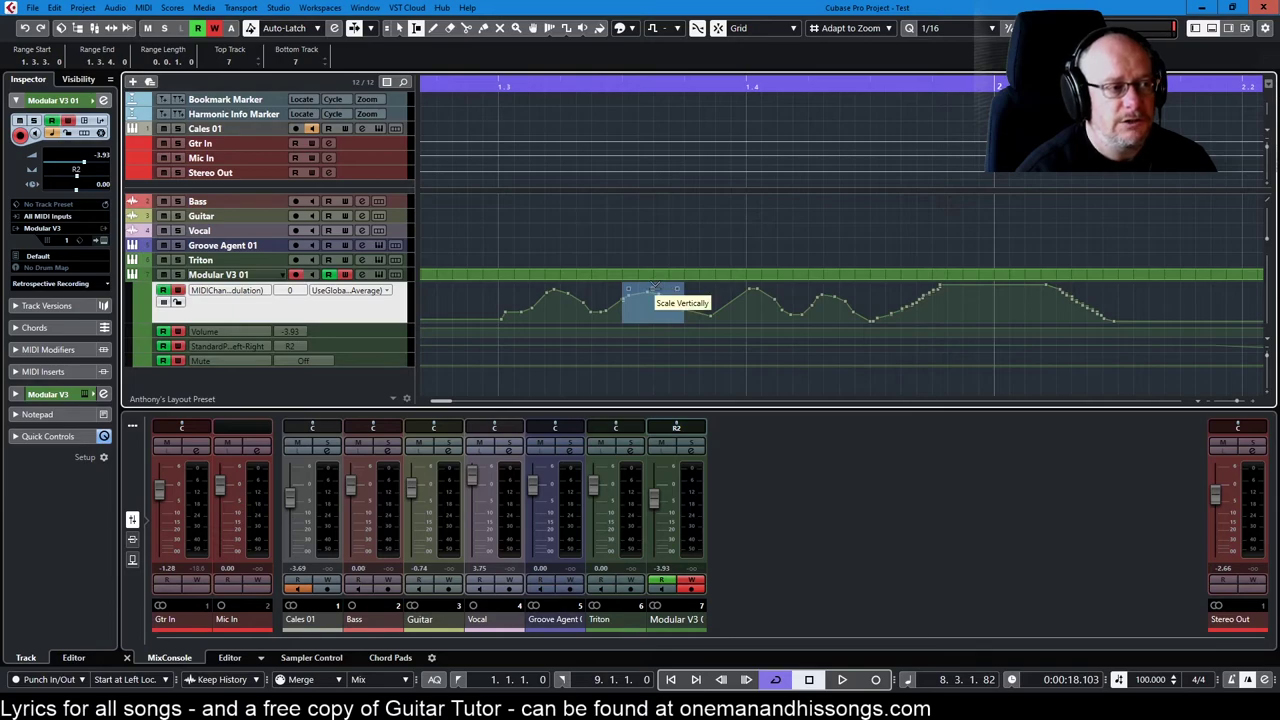
drag(654, 289, 650, 302)
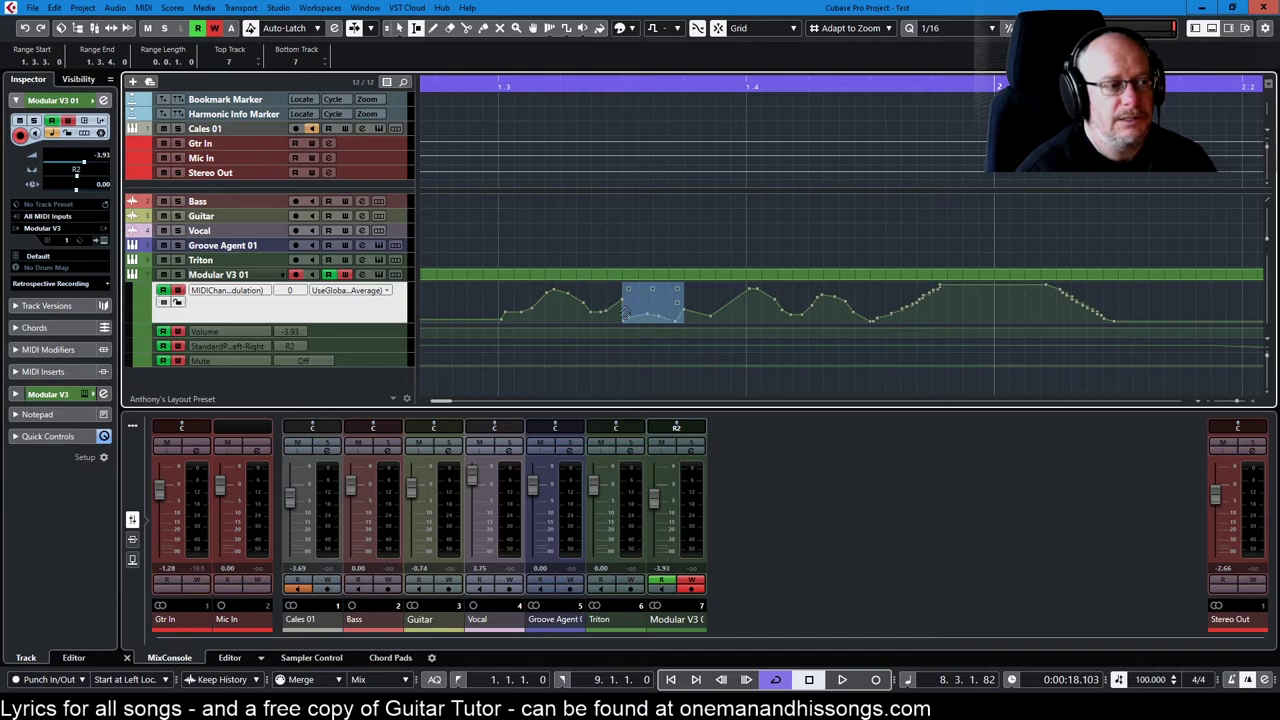
drag(619, 288, 615, 308)
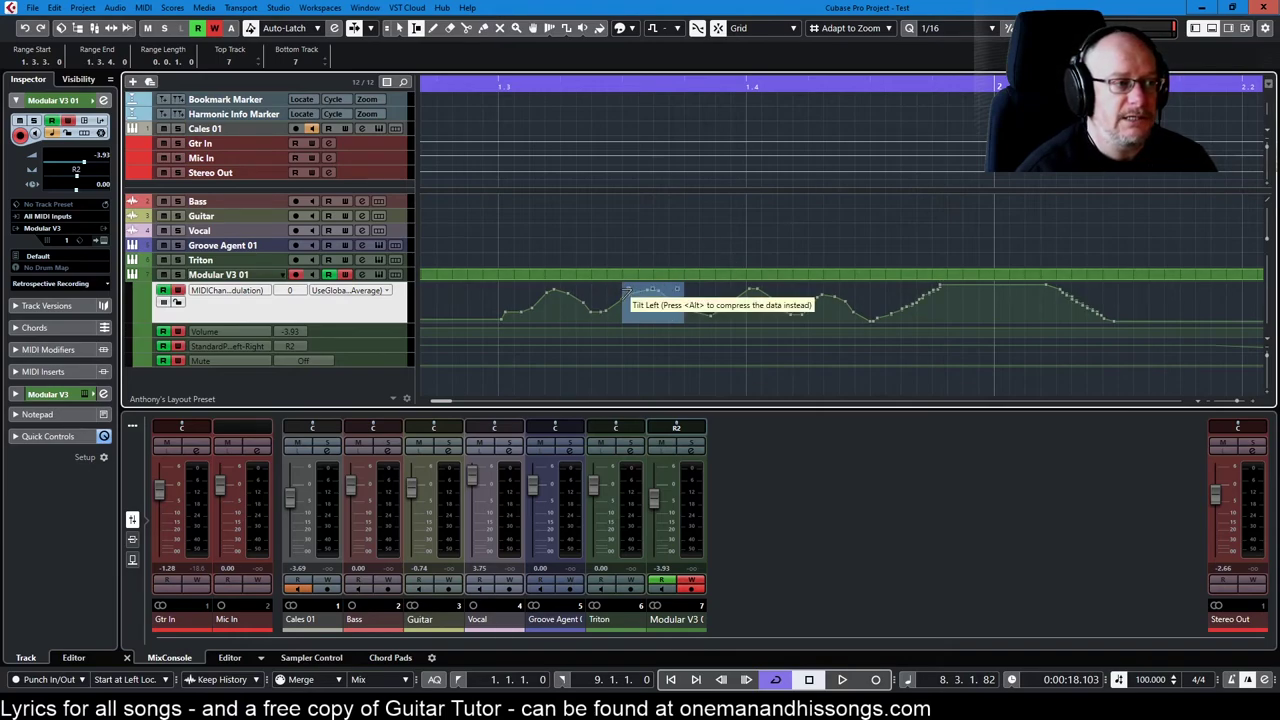
drag(627, 290, 617, 325)
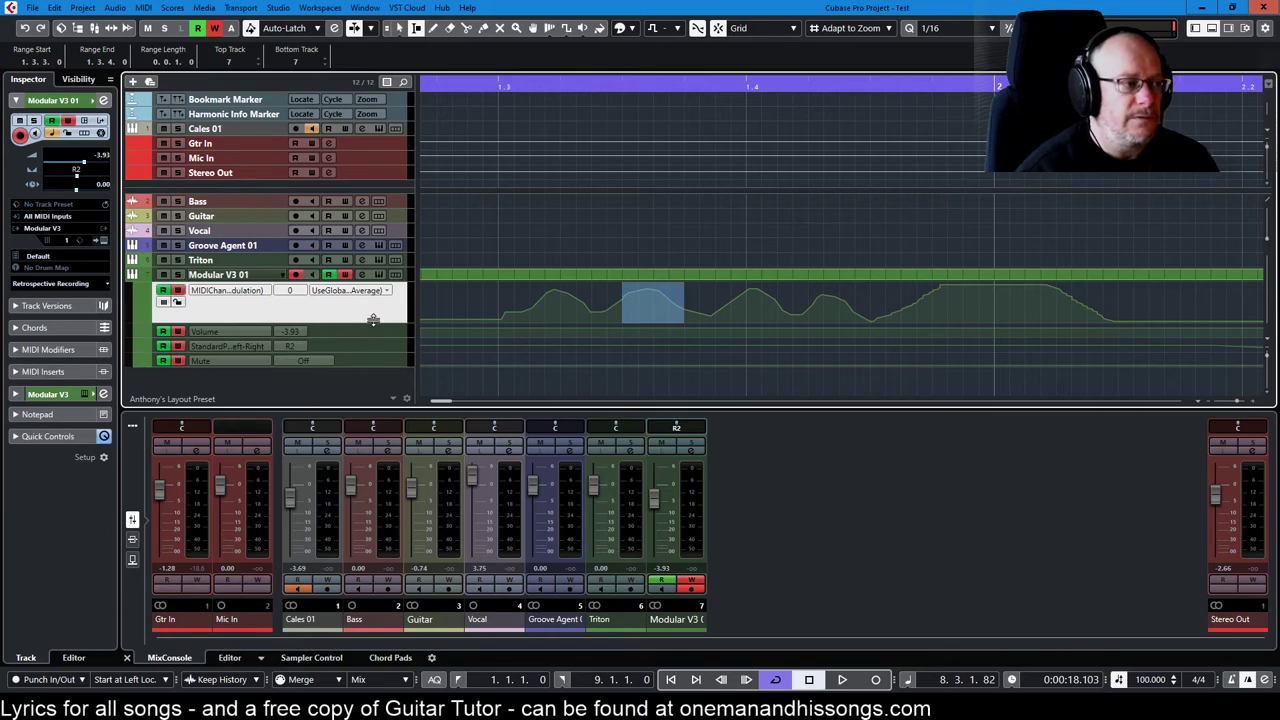
Lower the Volume curve around bar 5 with a range selection, then view the whole project.
mouse_move(376, 321)
mouse_down()
mouse_move(381, 297)
mouse_move(375, 336)
mouse_up()
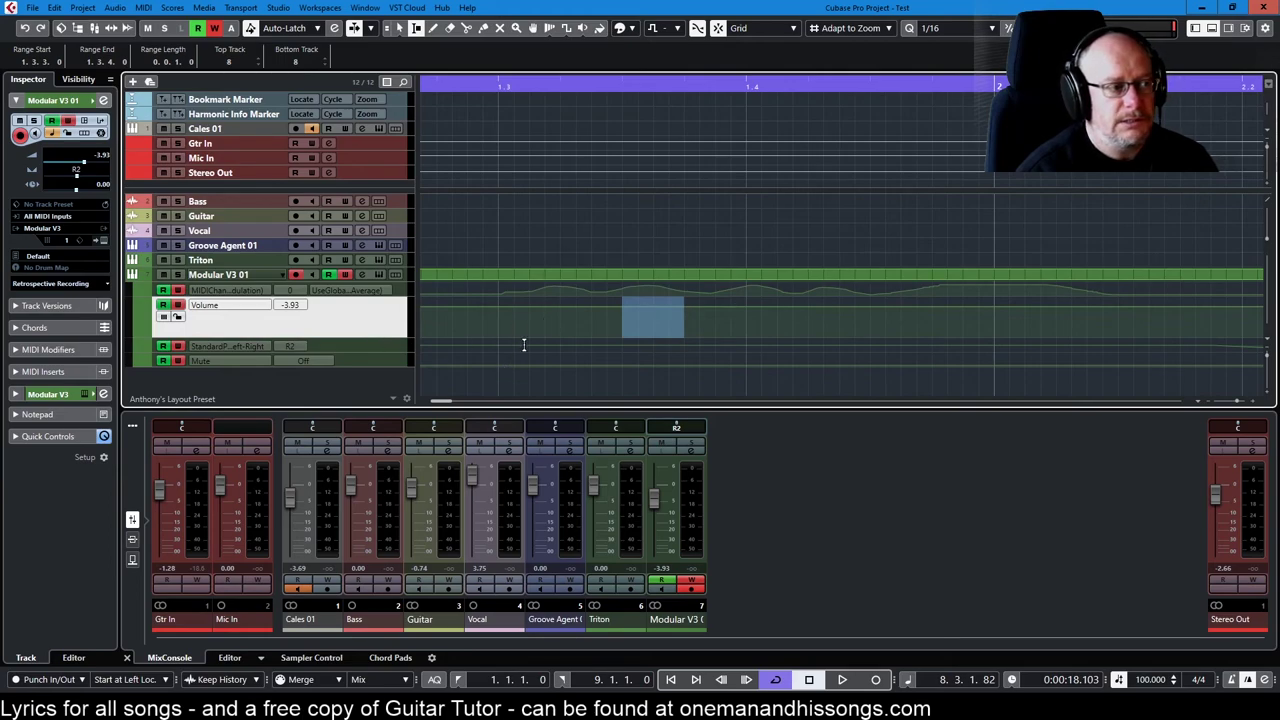
key(g)
key(g)
key(g)
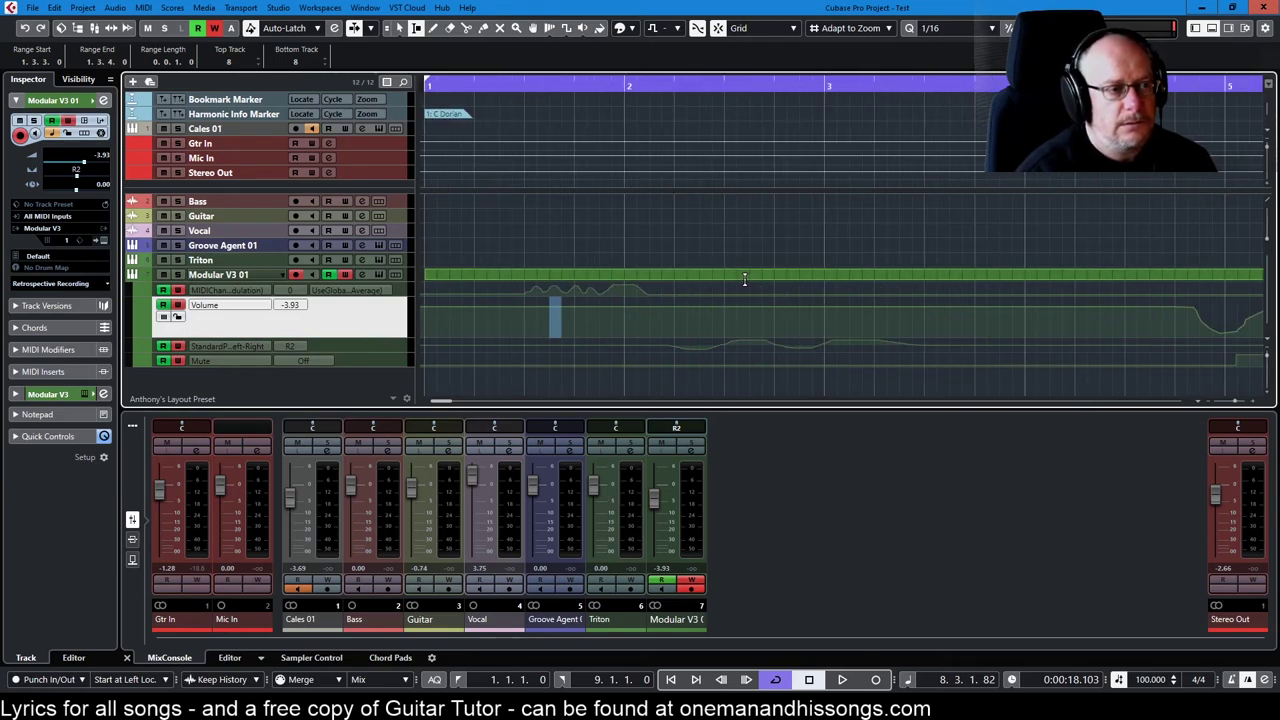
key(h)
key(h)
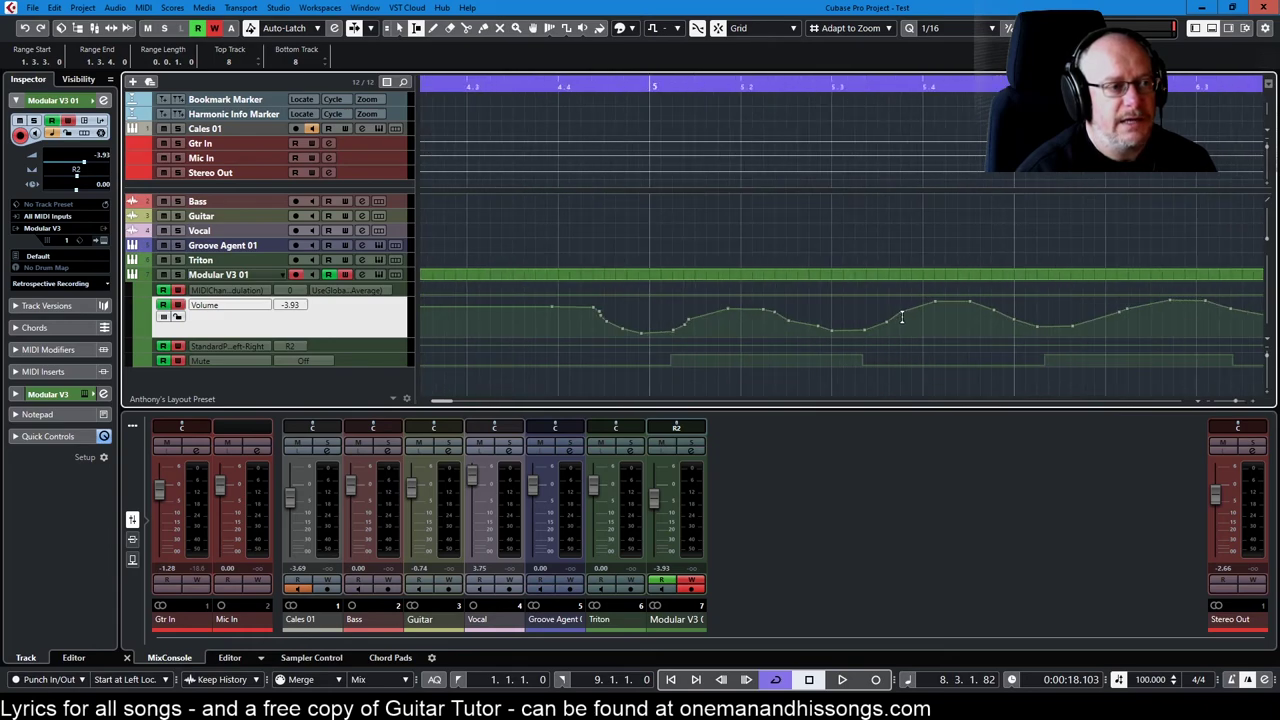
drag(752, 320, 910, 321)
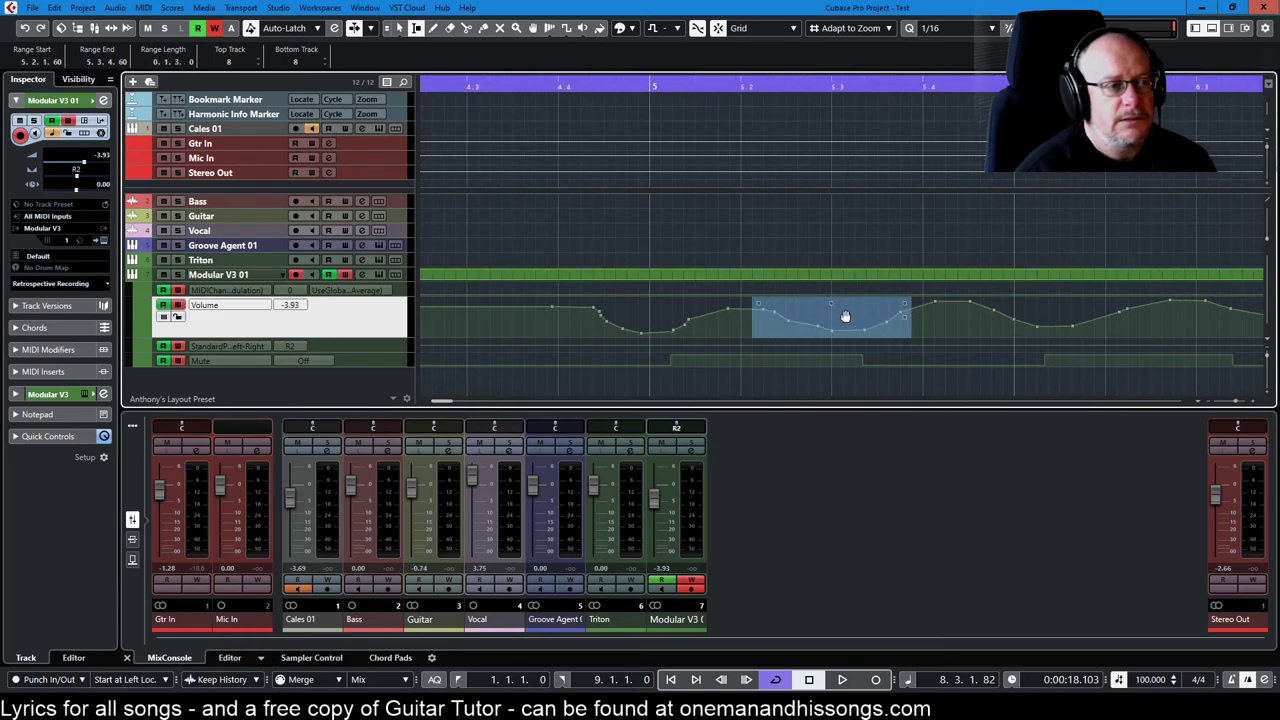
drag(830, 298, 823, 372)
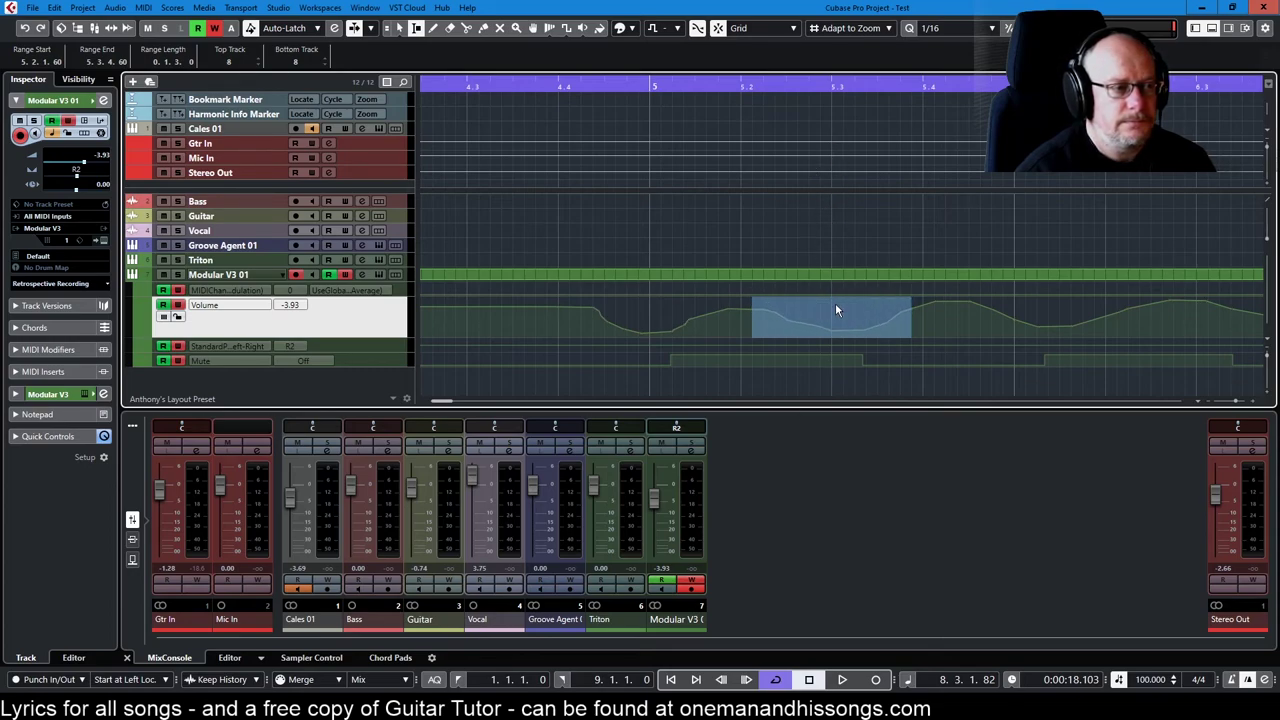
key(shift+f)
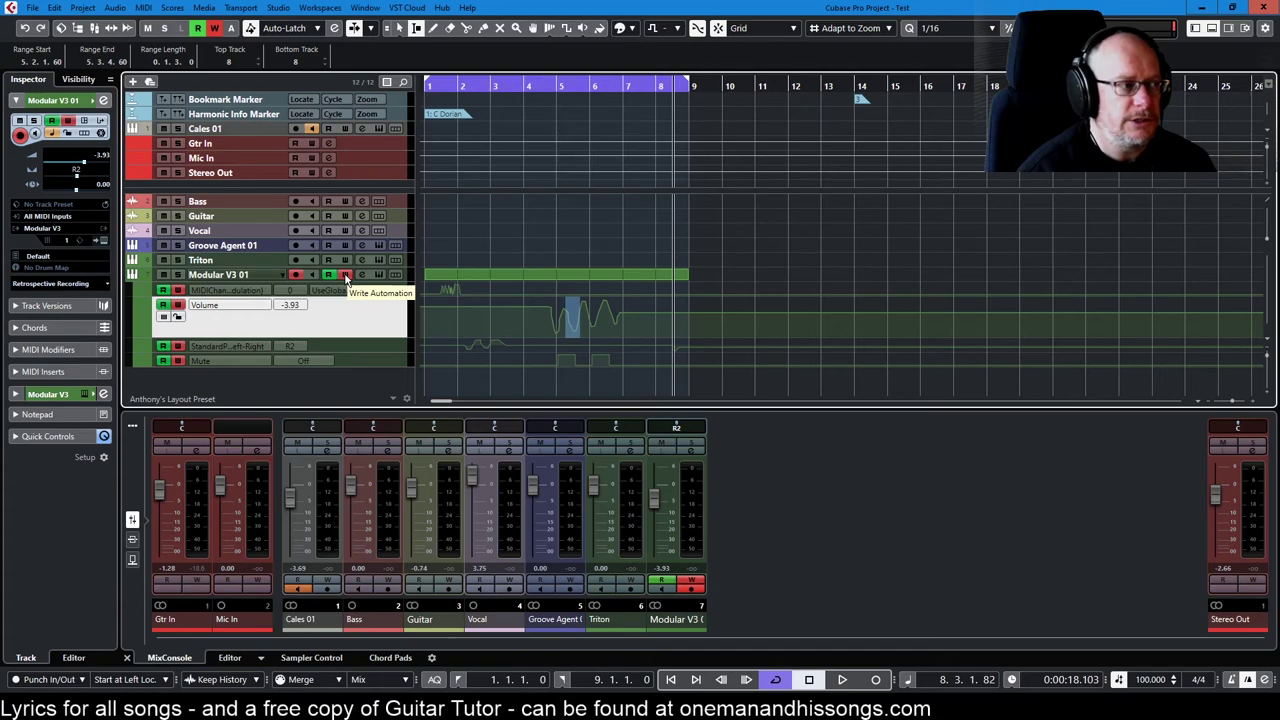
click(345, 276)
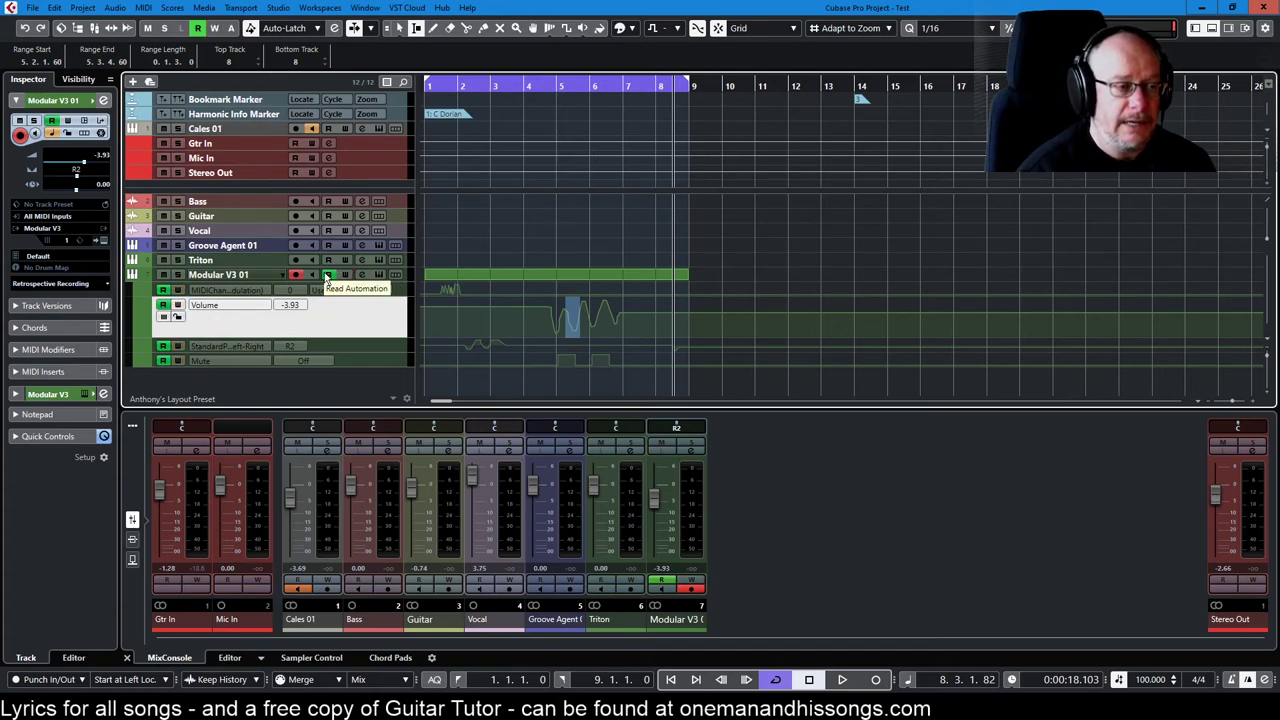
Play from bar 4 to check the fader follows the automation, turning Read off before stopping.
double_click(528, 86)
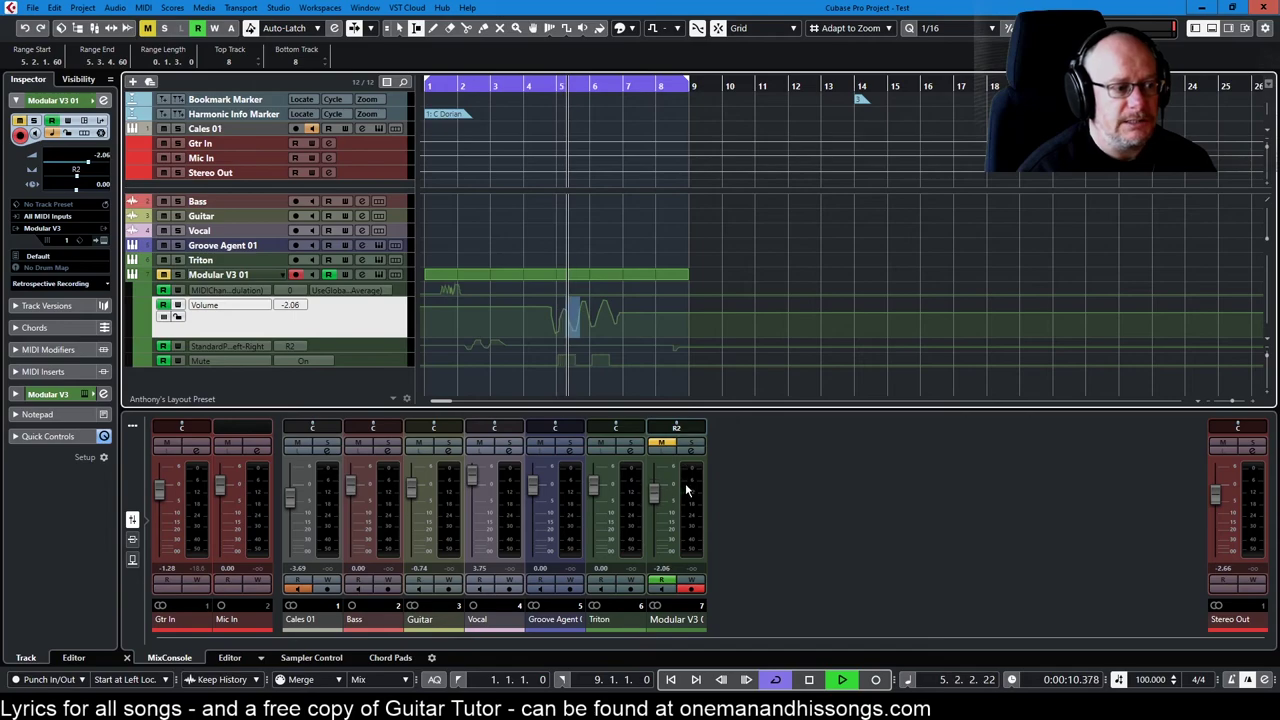
drag(654, 522, 653, 508)
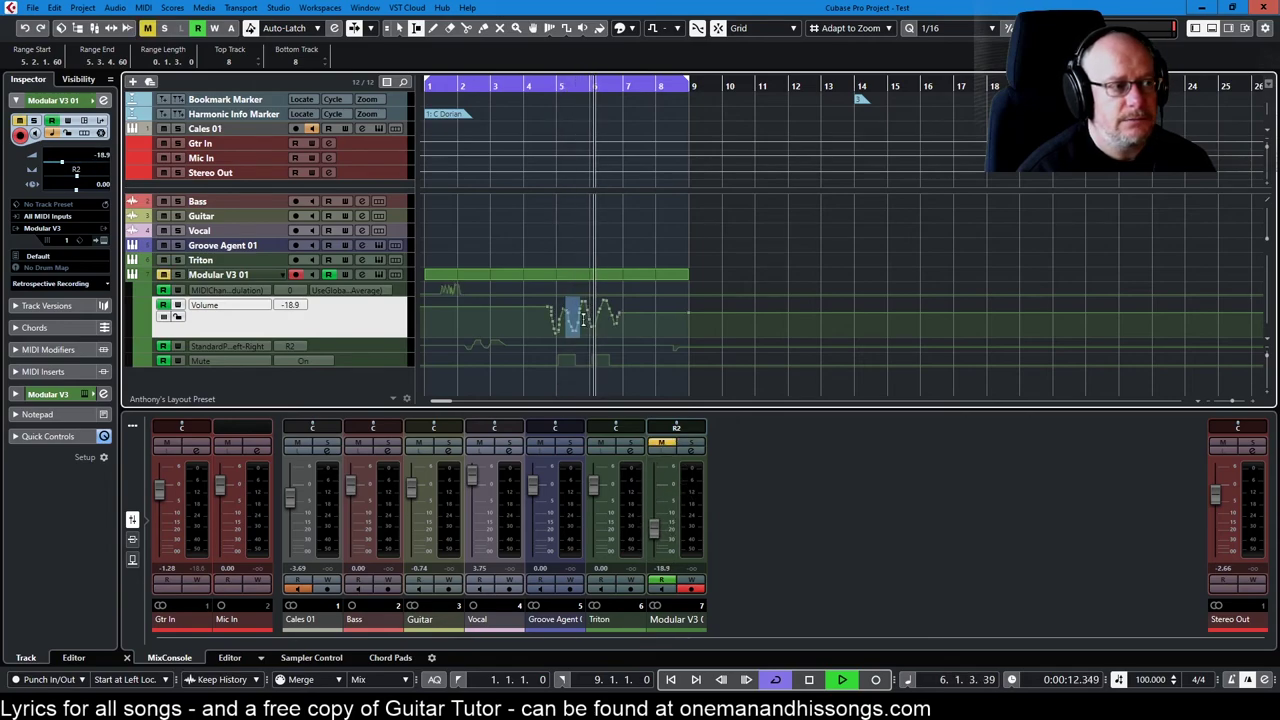
click(327, 275)
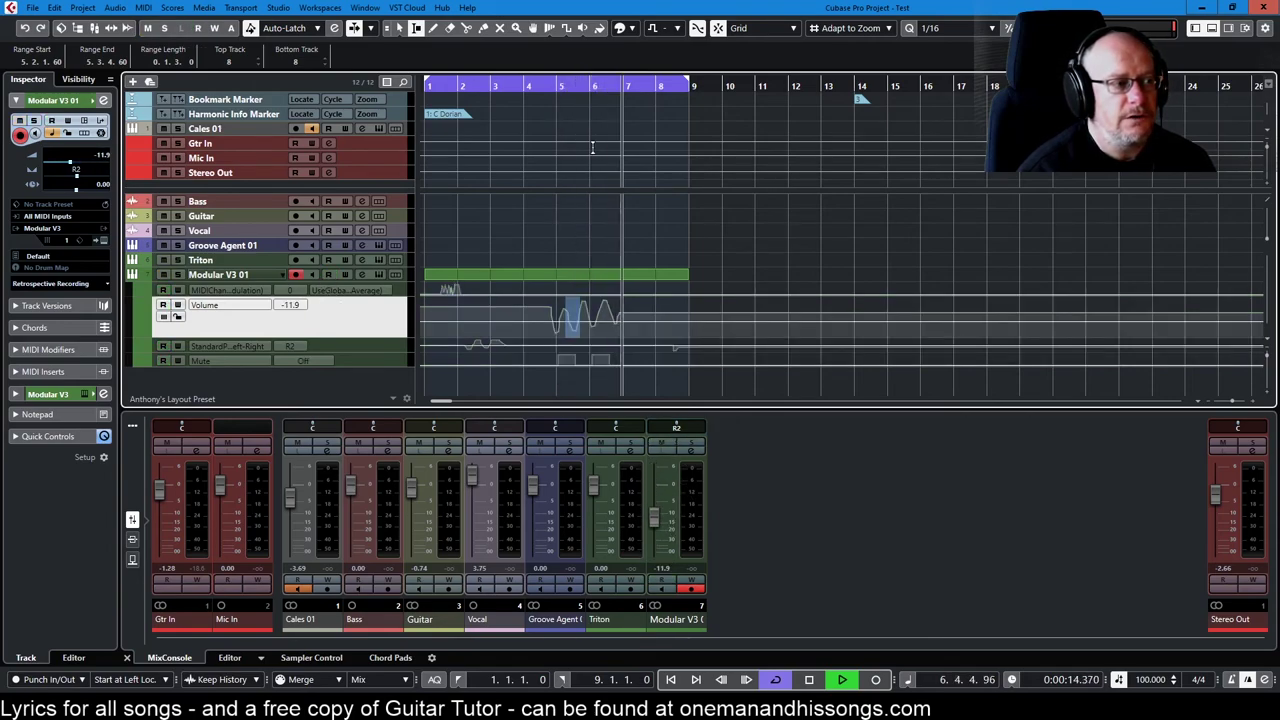
click(549, 88)
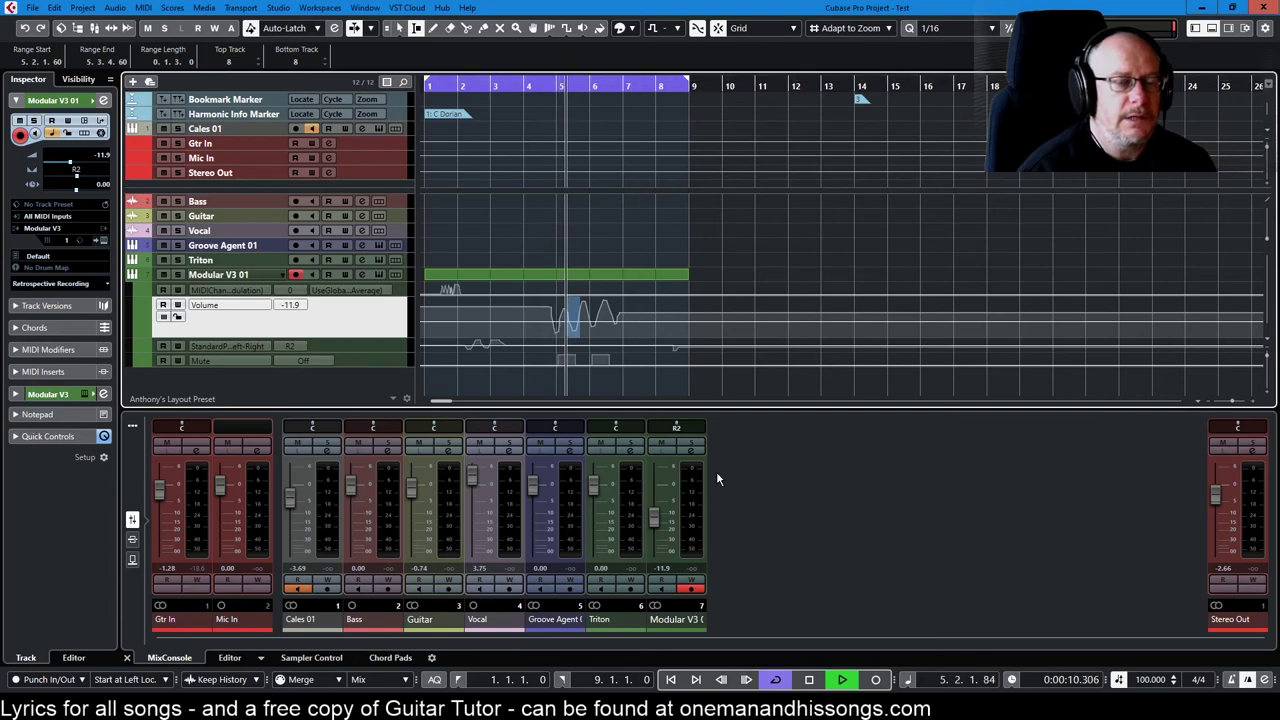
key(space)
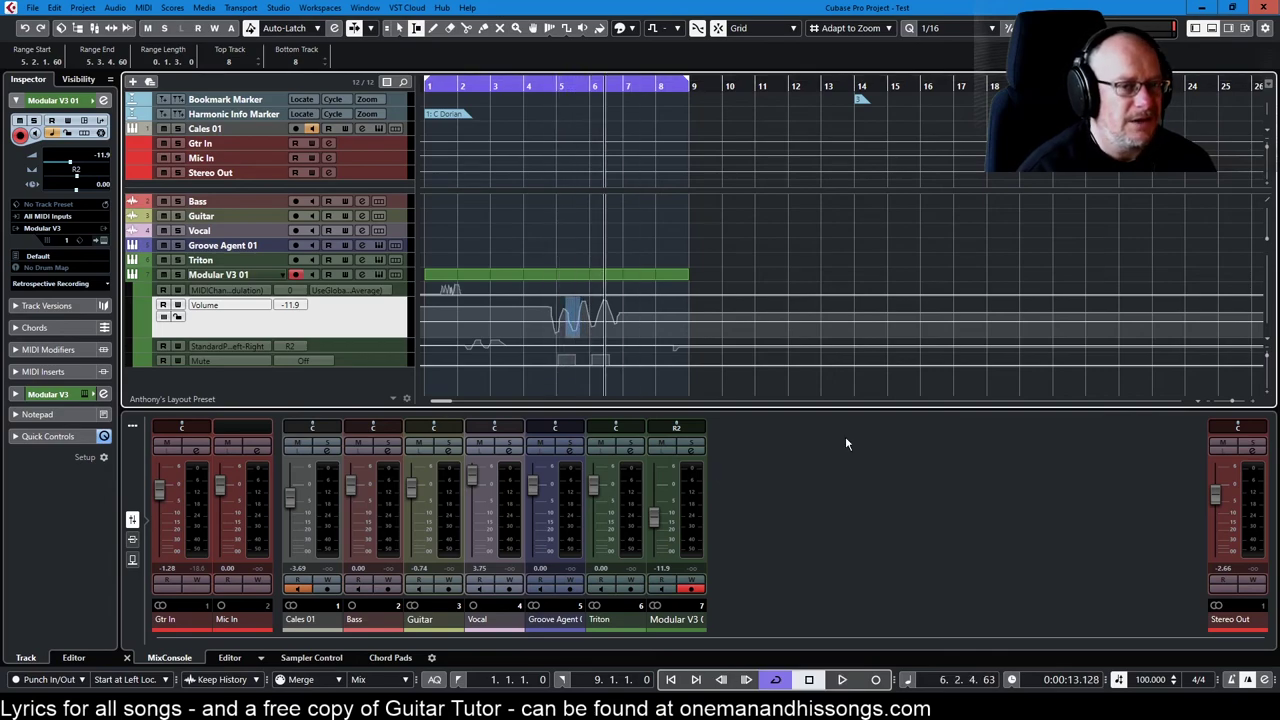